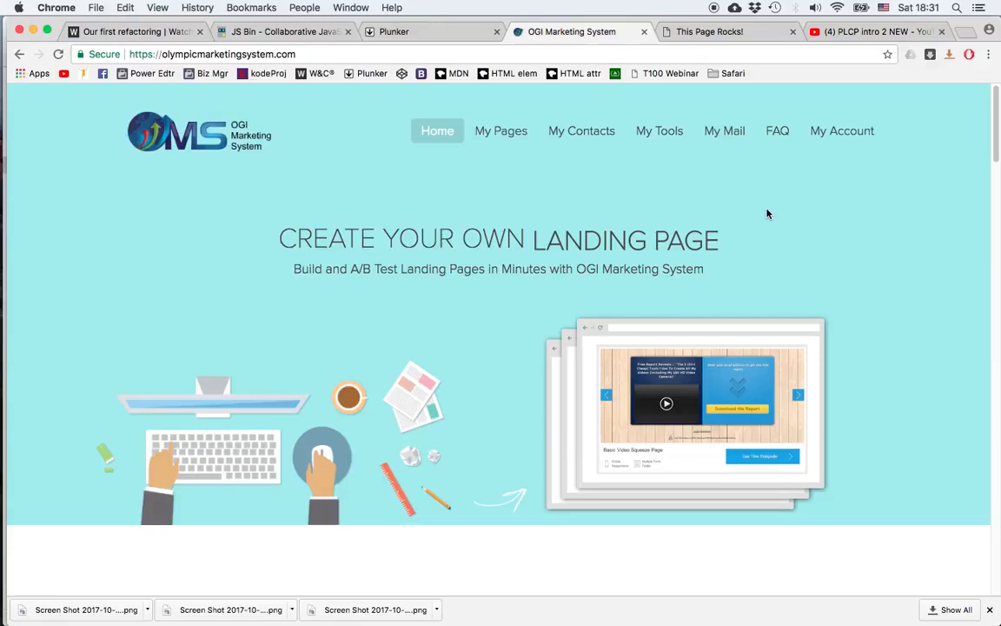
- Open the landing page template gallery and list all templates
mouse_move(494, 137)
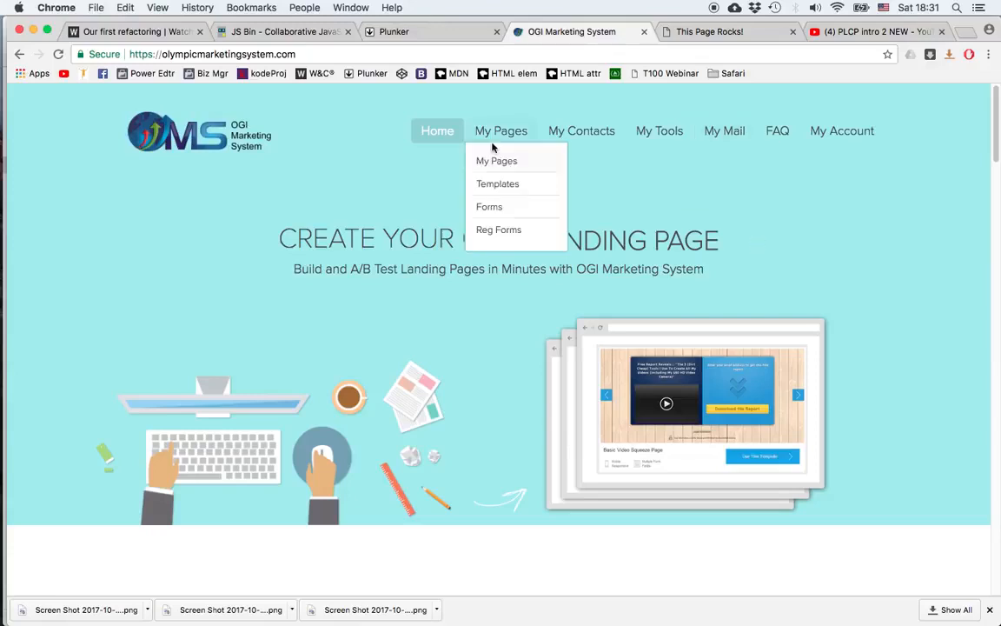
left_click(502, 186)
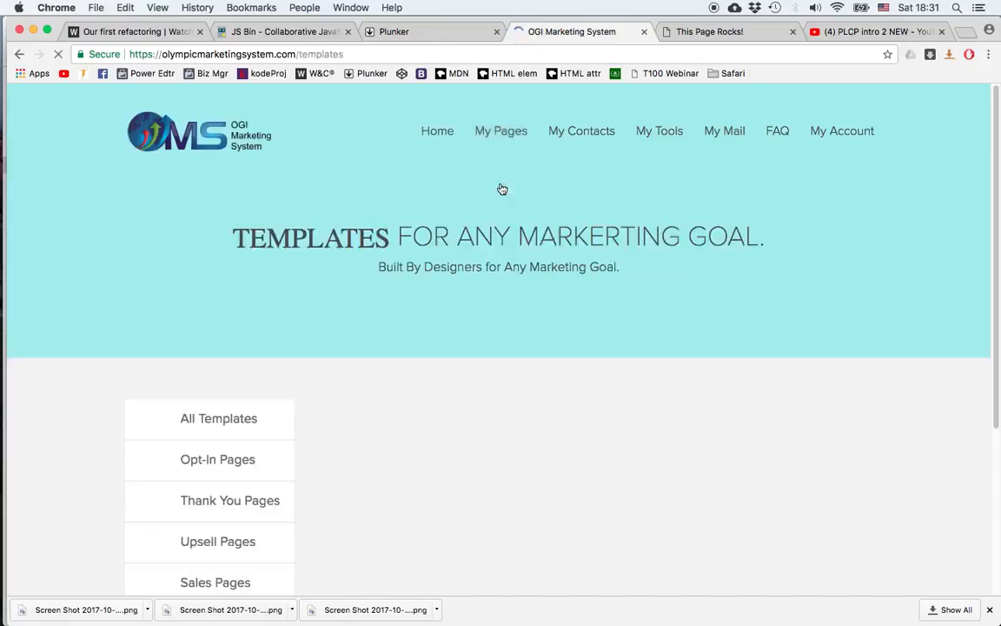
scroll(590, 292, "down", 3)
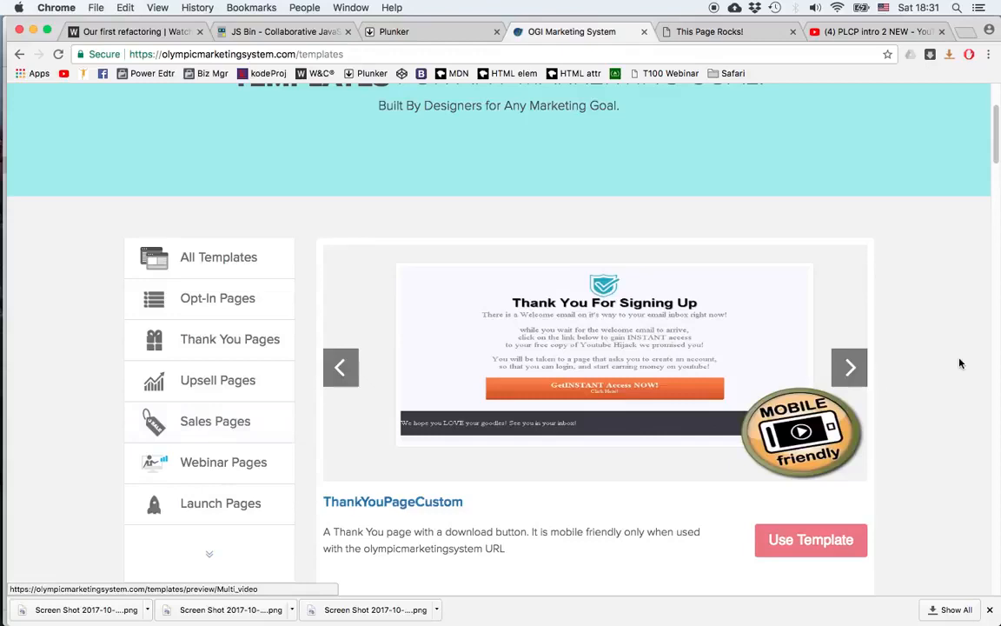
left_click(217, 302)
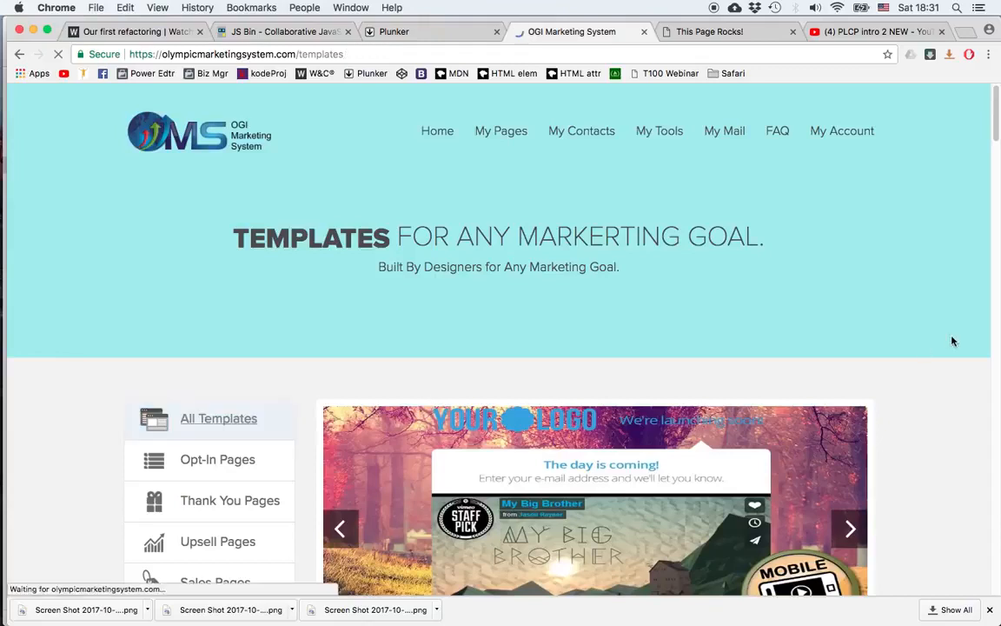
- Find the Standard template in the gallery and use it for a new landing page
scroll(943, 338, "down", 10)
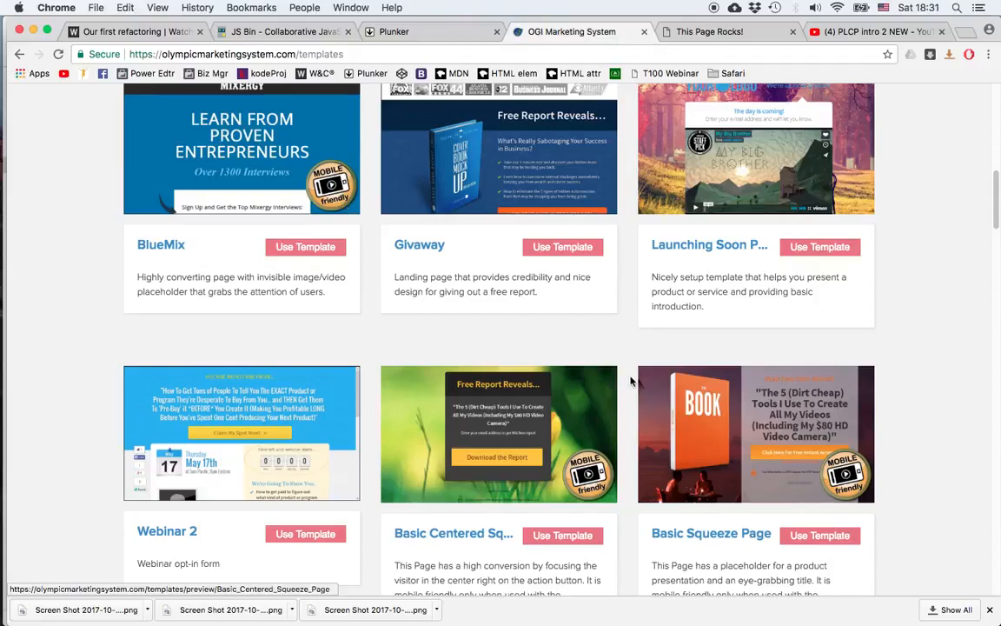
scroll(621, 380, "down", 4)
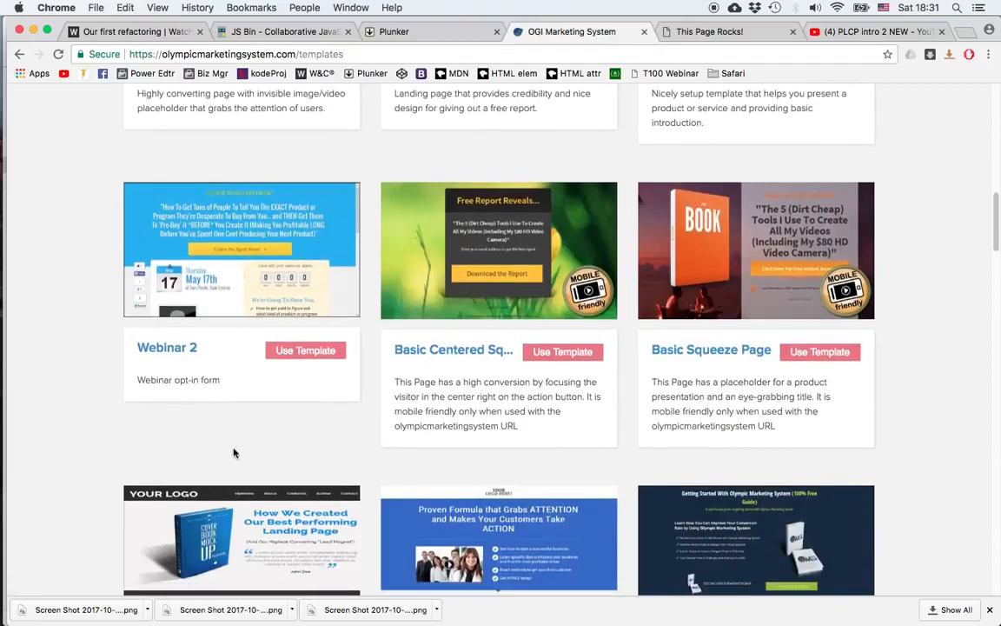
scroll(233, 452, "down", 2)
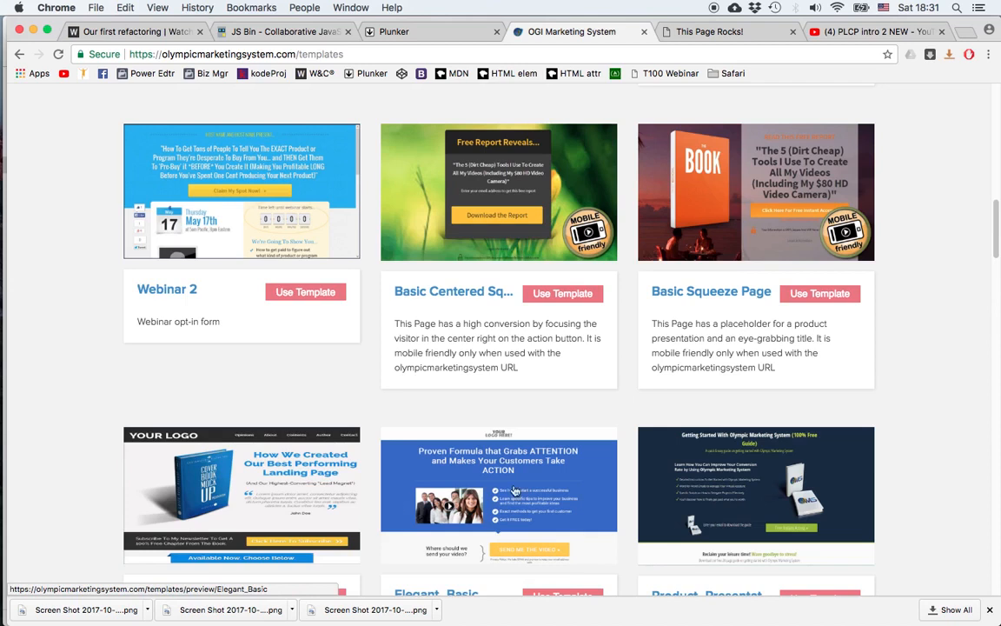
scroll(433, 516, "down", 15)
scroll(575, 449, "down", 10)
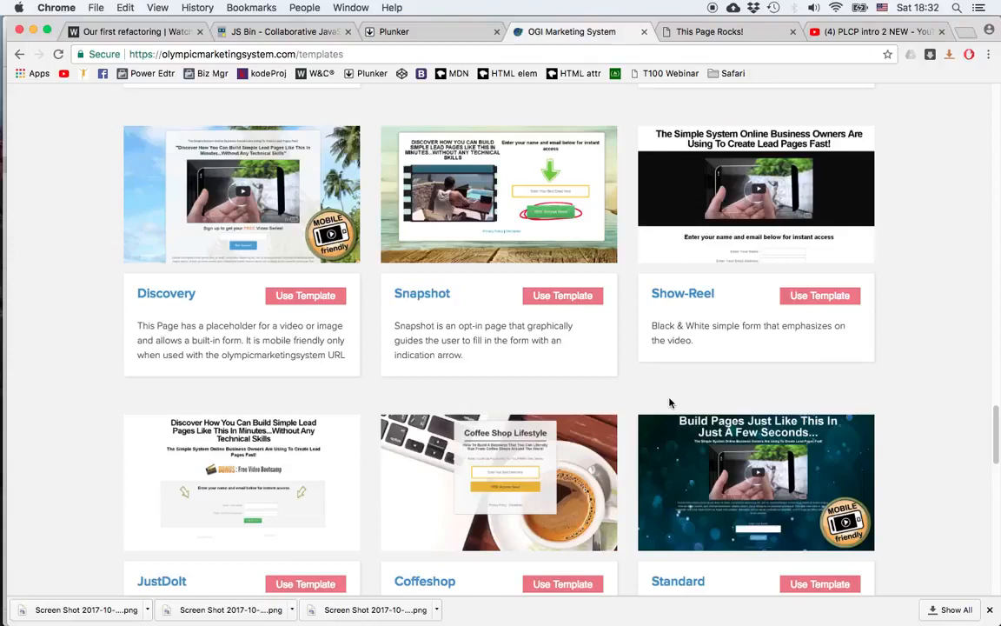
scroll(670, 403, "down", 5)
scroll(739, 296, "up", 1)
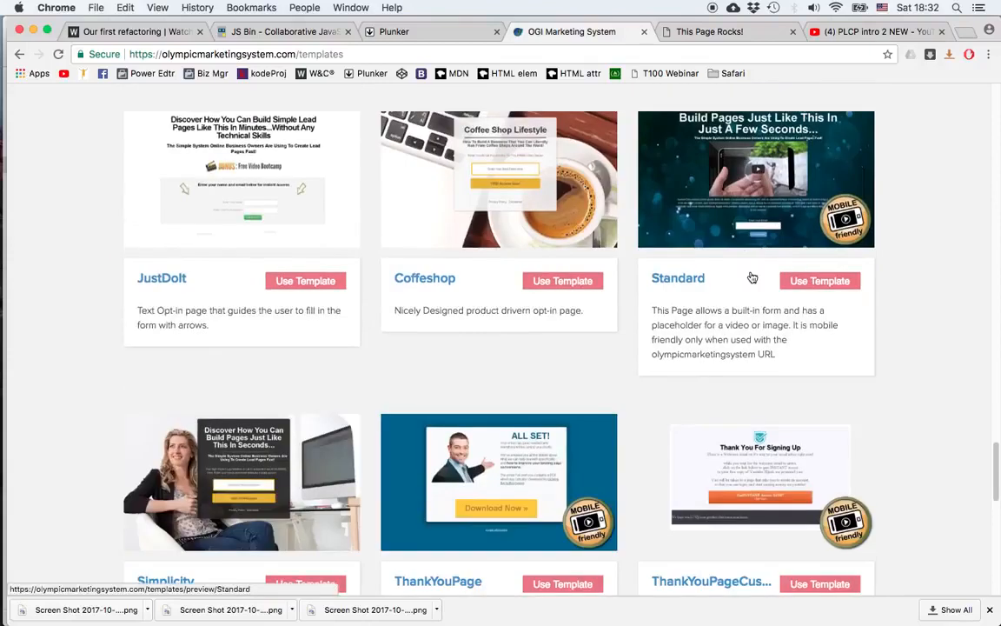
left_click(817, 282)
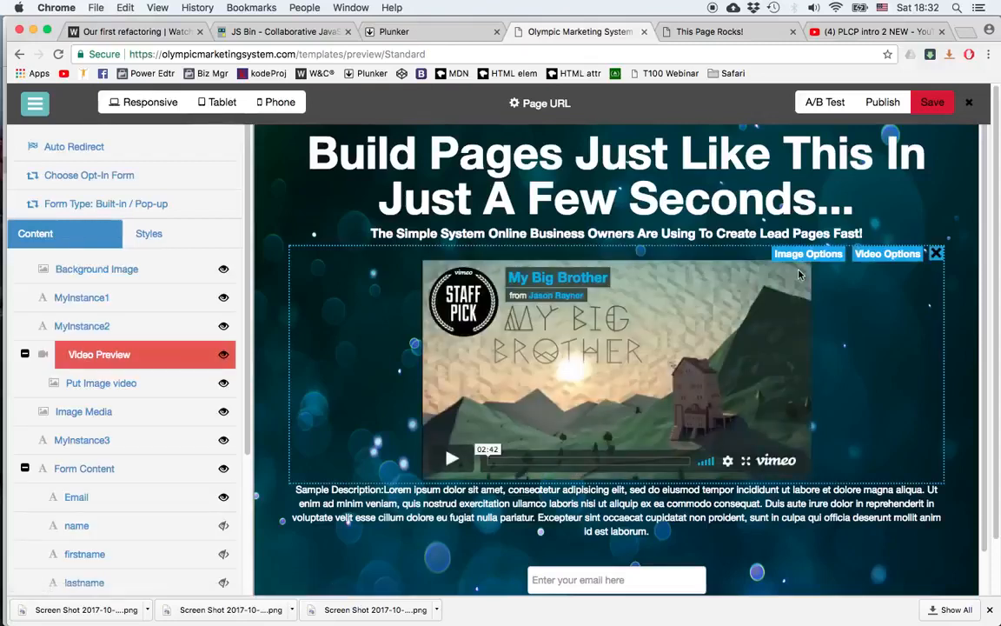
- Start saving the new page and set its page title to "Great Opportunity"
left_click(932, 103)
left_click(404, 179)
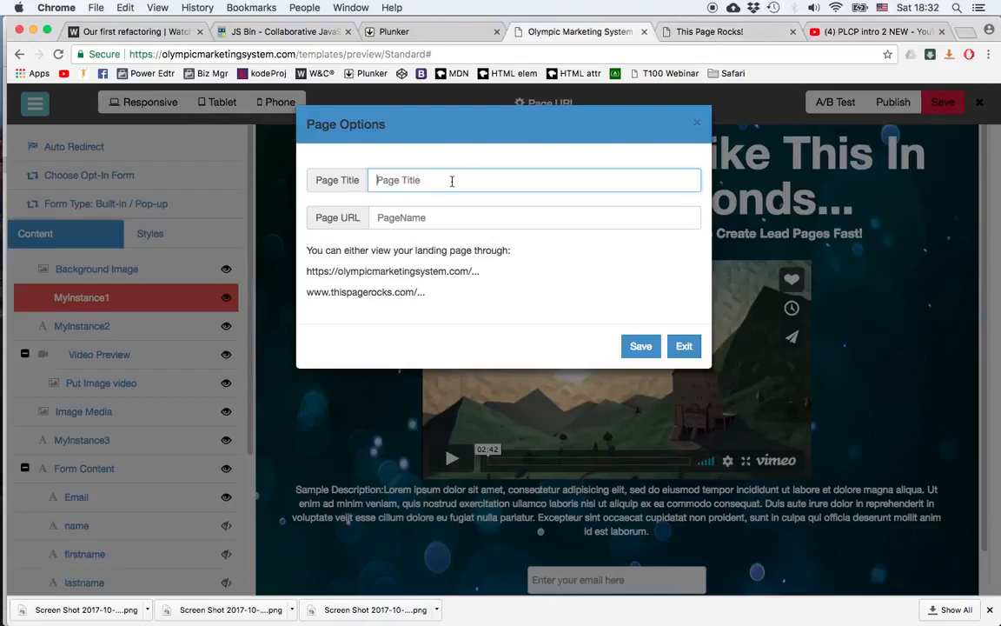
type("Great Oppotrtunity")
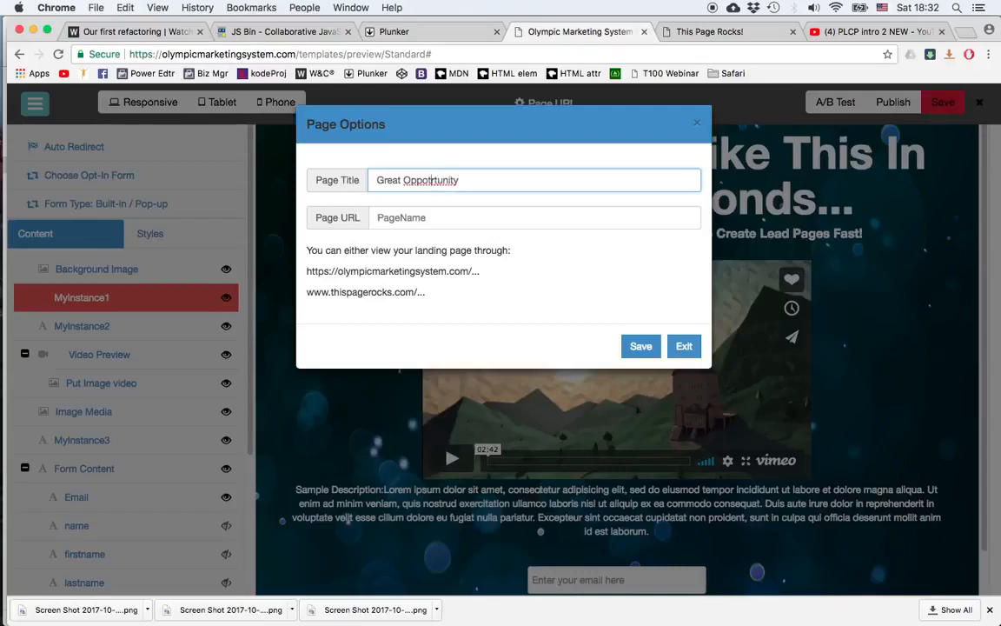
left_click(433, 180)
key("BackSpace")
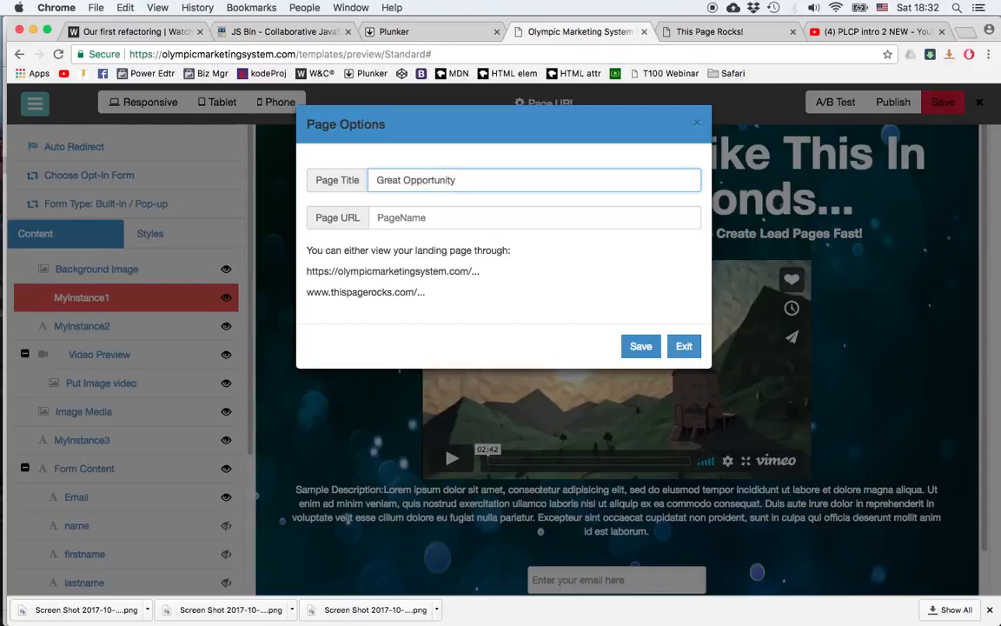
- Try to save the page with the page URL "myopportunity"
left_click(422, 218)
type("myopportunity")
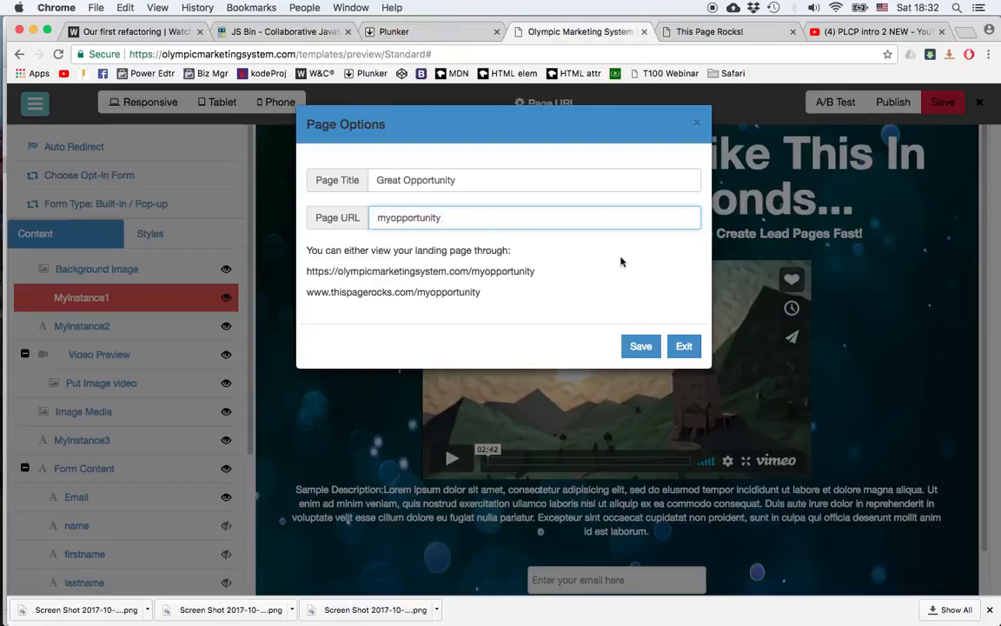
left_click(640, 345)
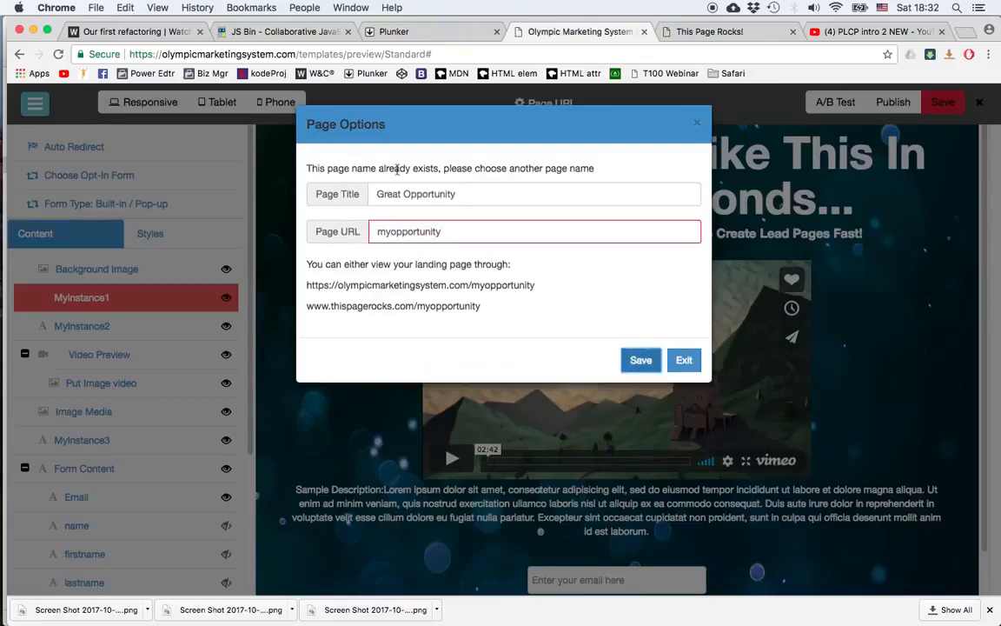
- Change the page URL to "tmopportunity" and save the page options
left_click(390, 233)
key("BackSpace")
key("Left")
type("t")
left_click(642, 367)
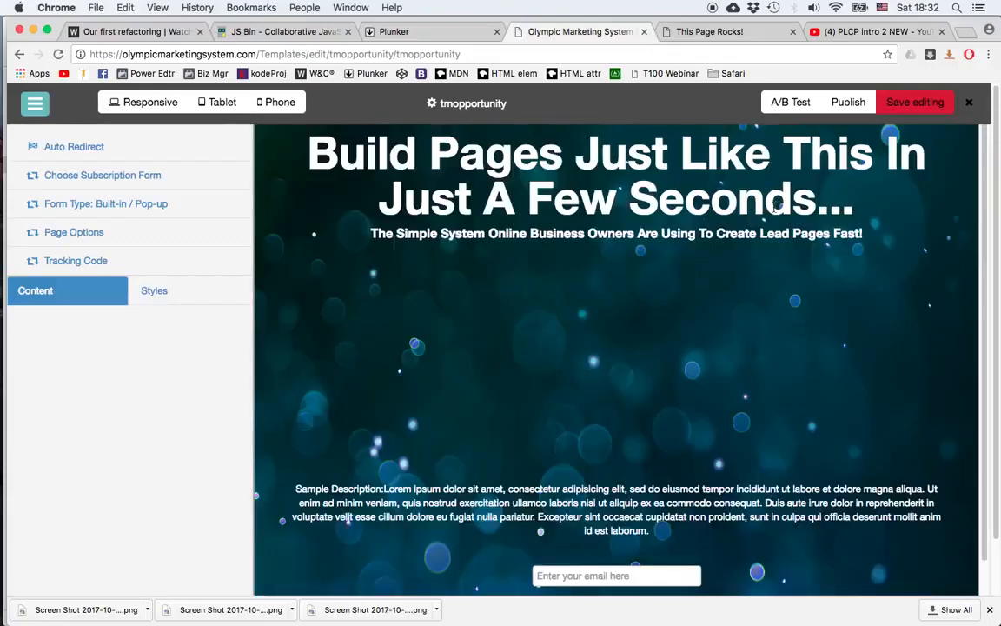
- Give the headline "Build Pages Just Like This In Just A Few Seconds" blue text and a yellow highlight
left_click_drag(816, 203, 261, 137)
left_click(288, 207)
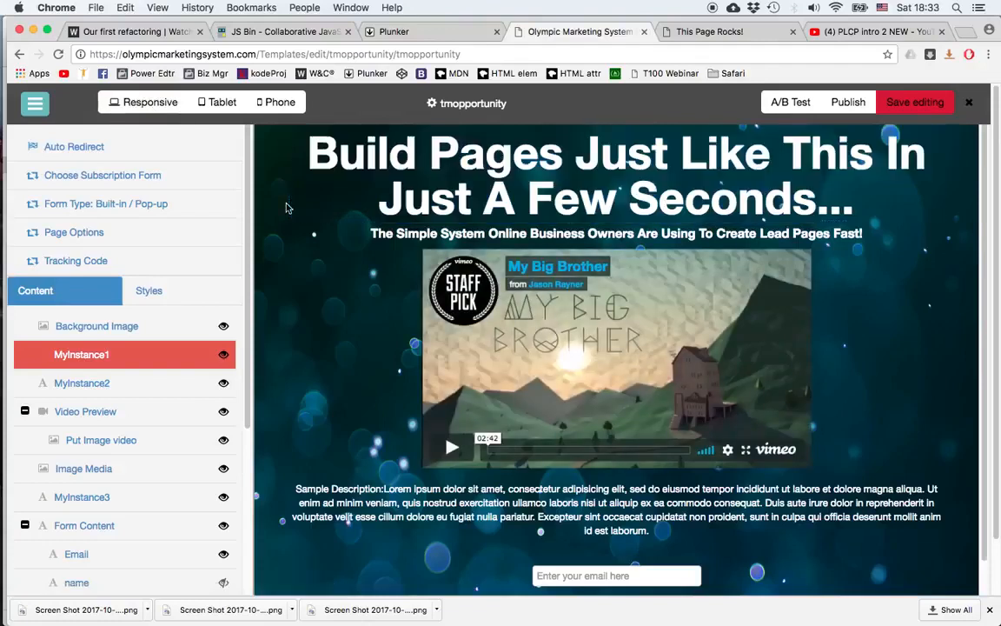
left_click(328, 163)
left_click_drag(308, 157, 824, 210)
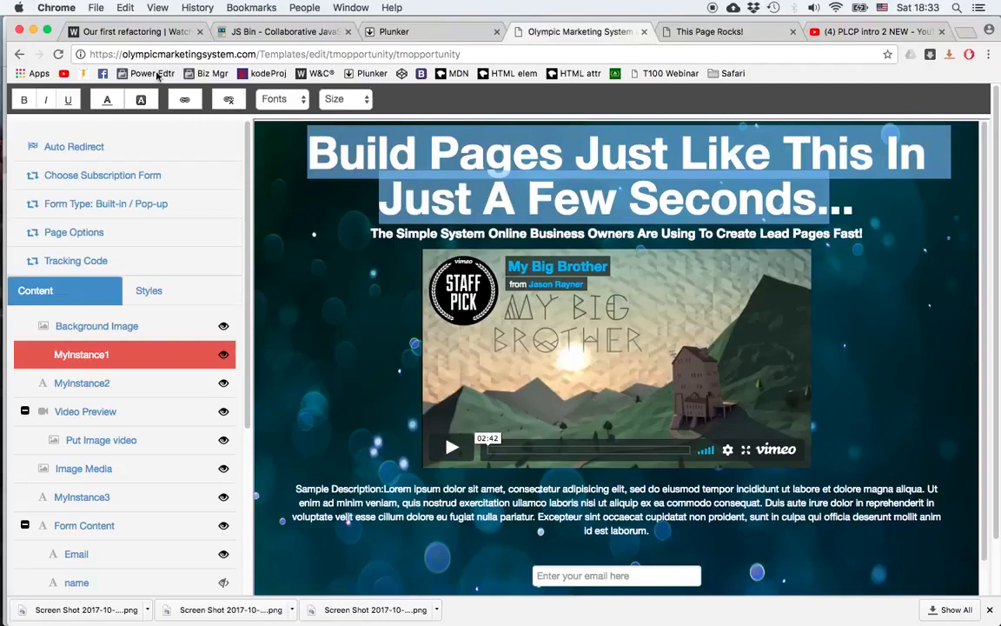
left_click(107, 99)
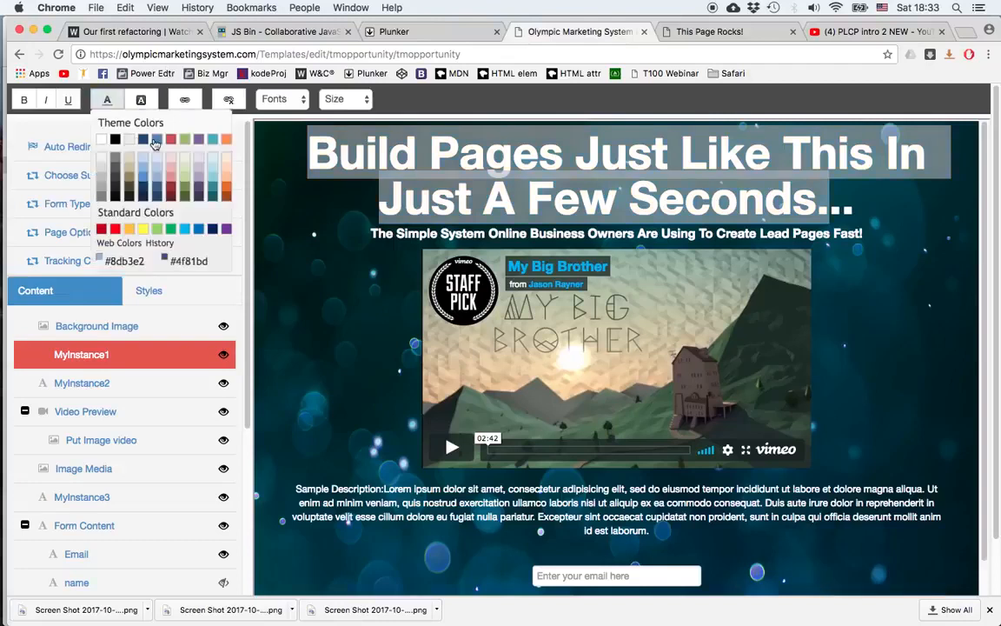
left_click(137, 140)
left_click(141, 99)
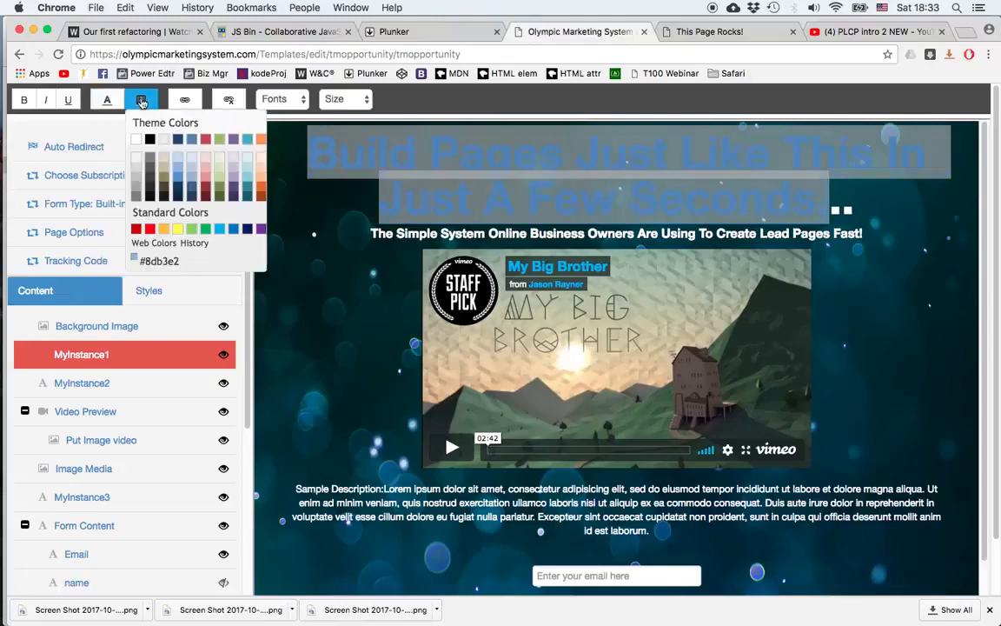
left_click(178, 230)
- Set the headline's font to Arial and its size to 24
left_click(276, 99)
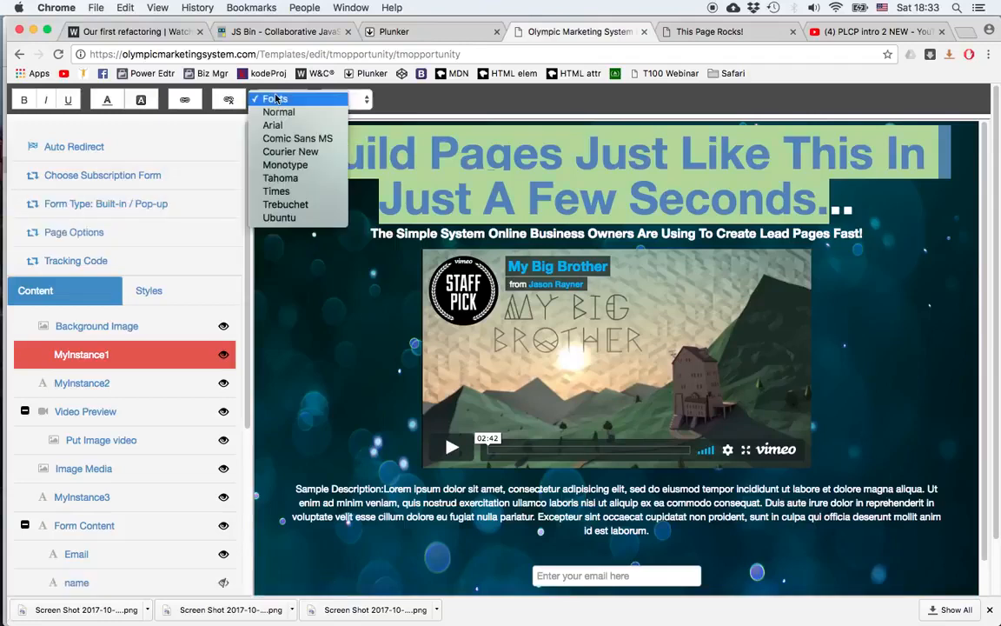
left_click(271, 125)
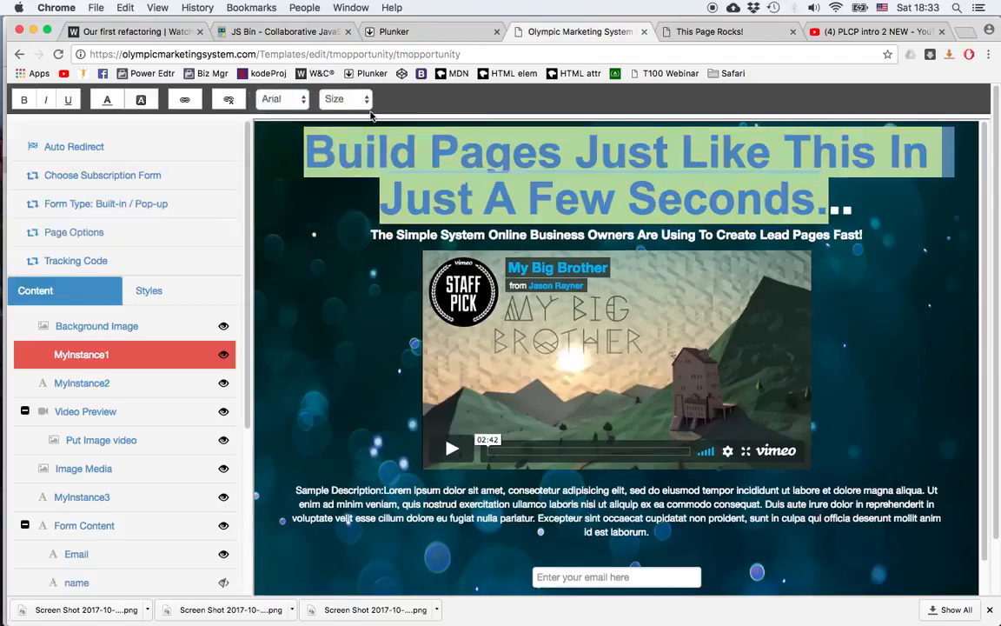
left_click(344, 99)
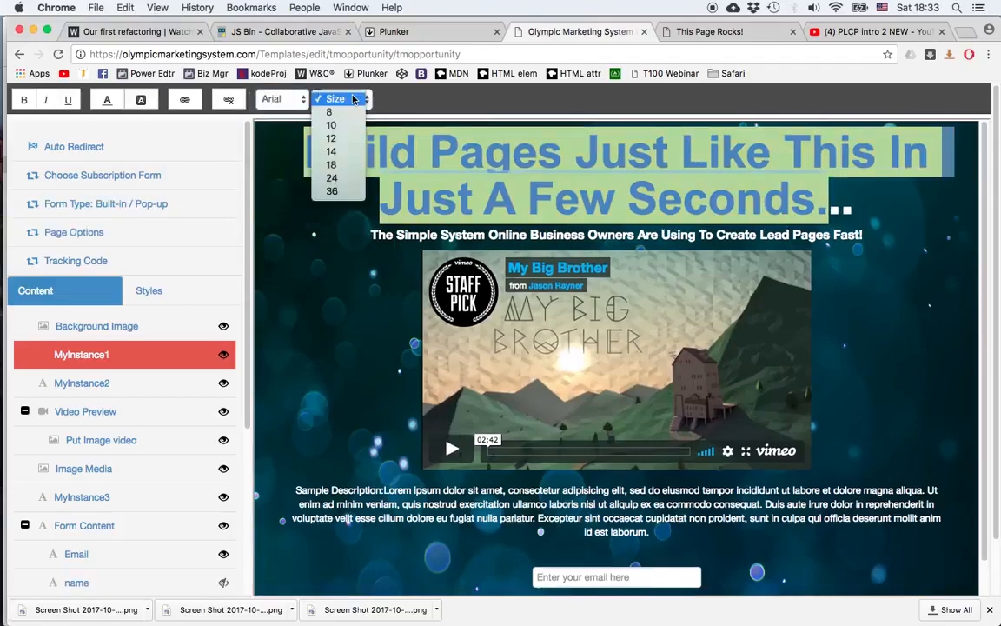
left_click(336, 181)
left_click(443, 286)
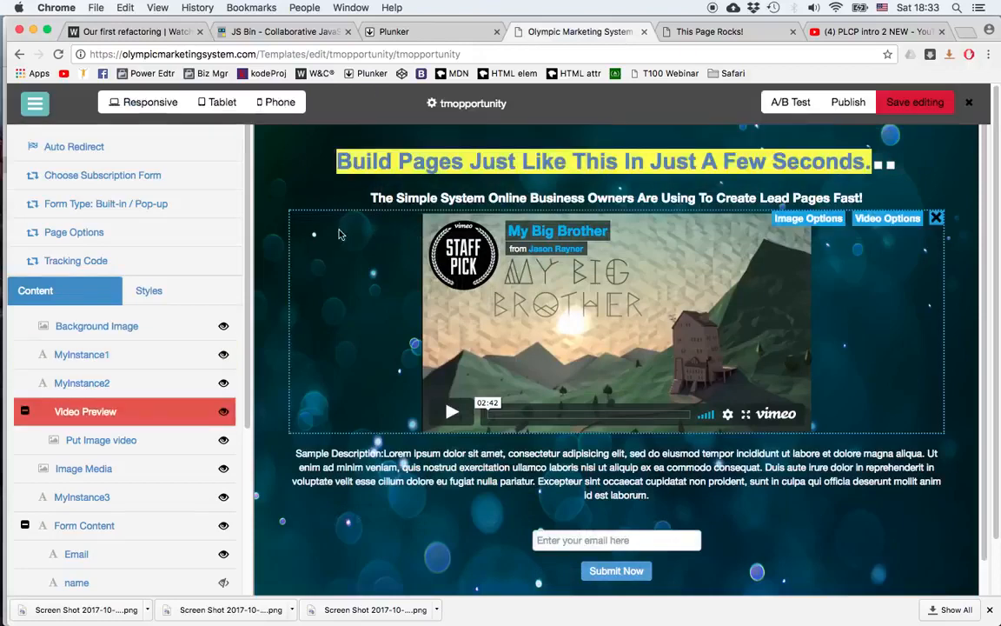
- Turn the word "Pages" in the headline into a link and leave text editing
double_click(425, 163)
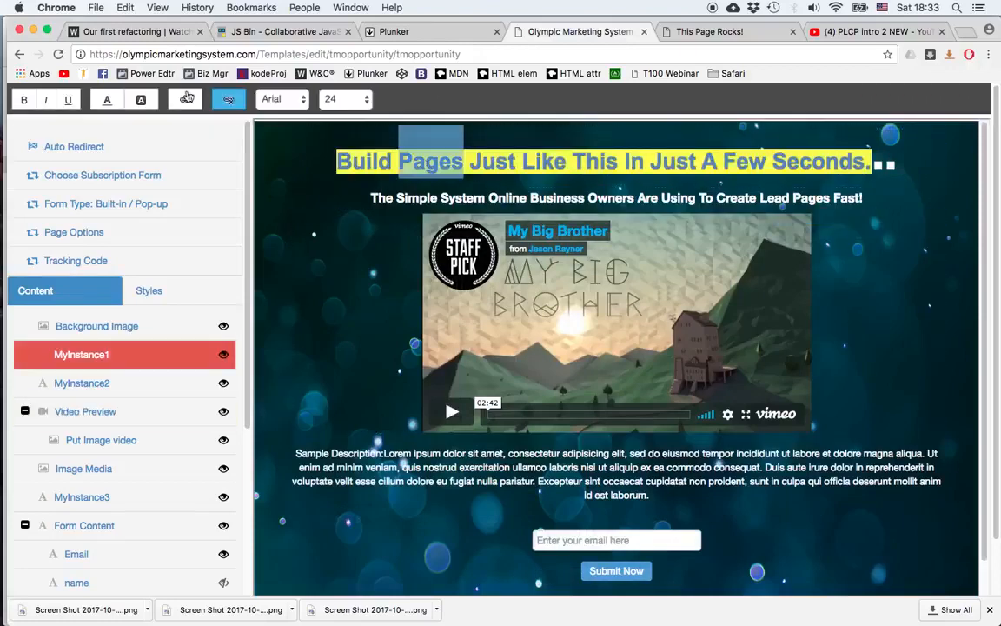
left_click(185, 98)
left_click(585, 182)
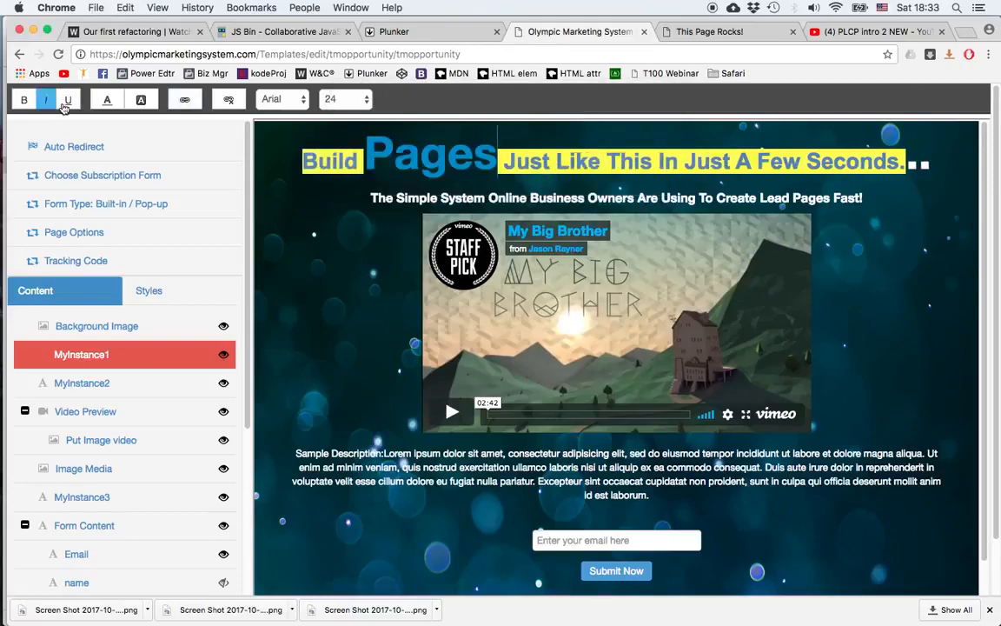
left_click(278, 220)
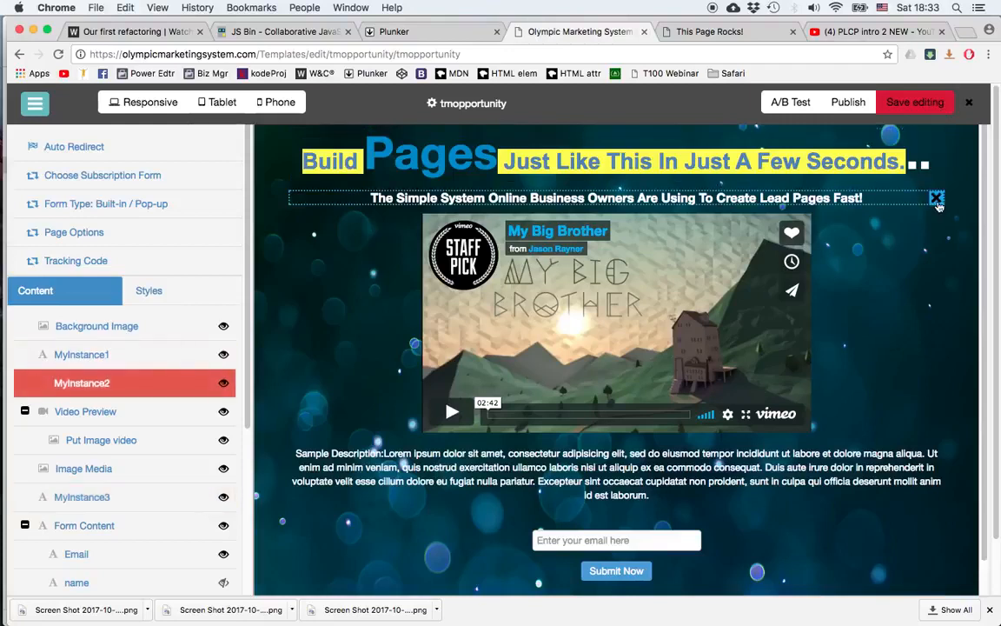
- Remove the subheading below the headline and restore its visibility
left_click(937, 199)
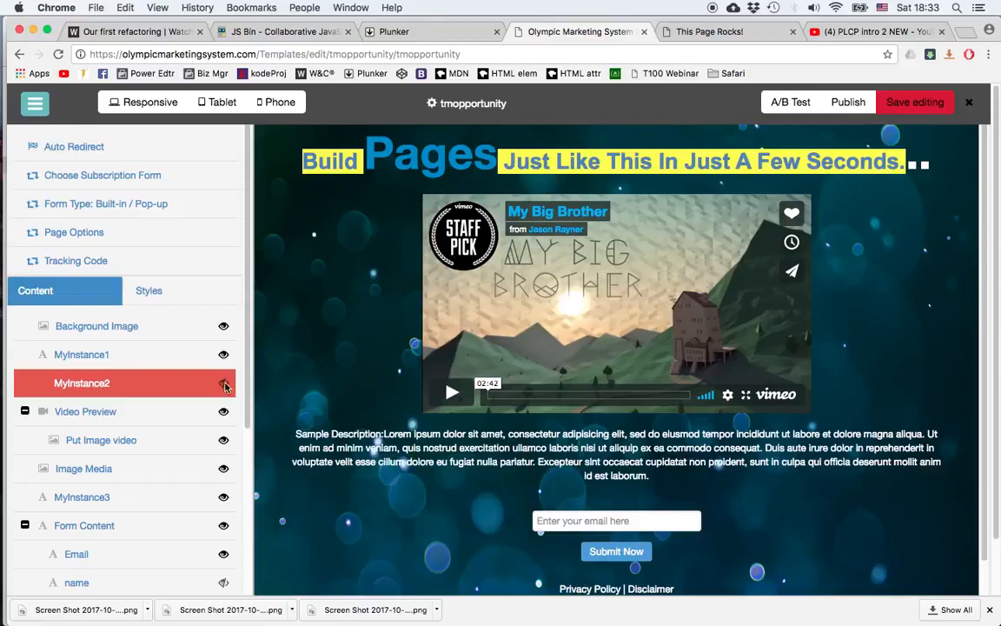
left_click(224, 384)
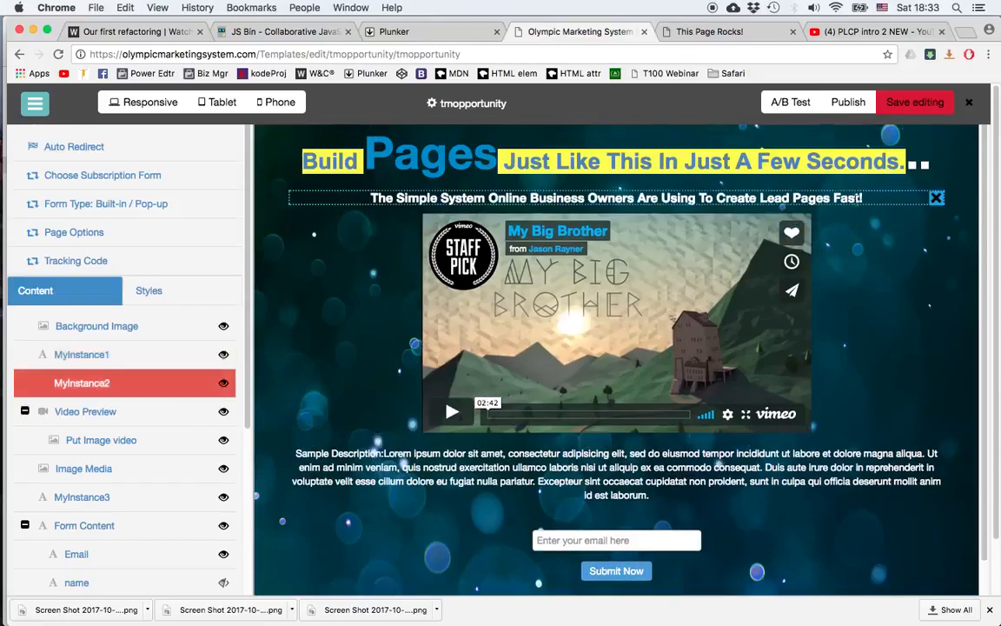
- Select the video preview on the page and open its video embed options
left_click(763, 305)
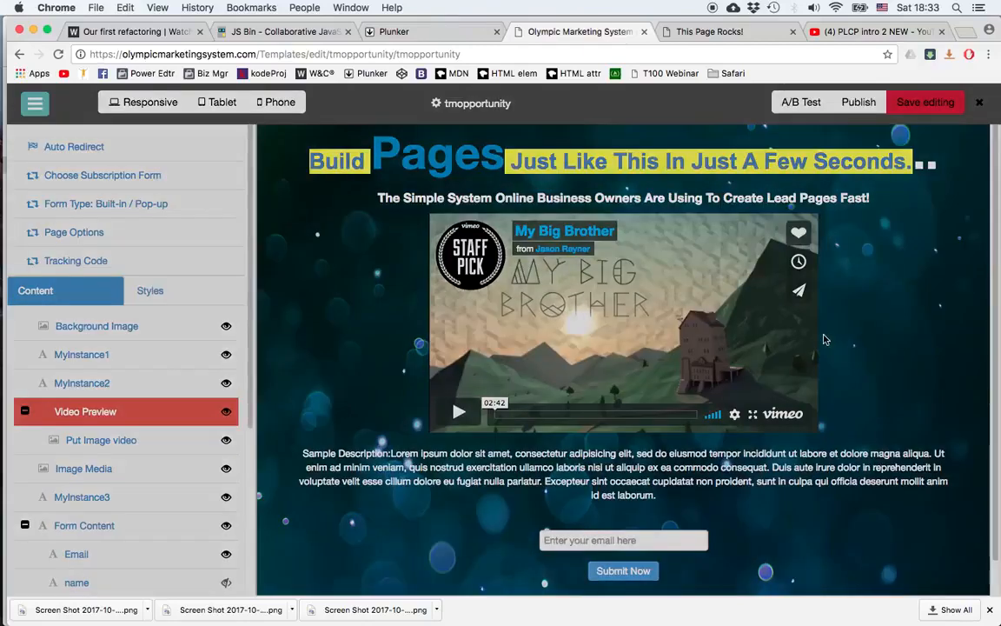
left_click(886, 219)
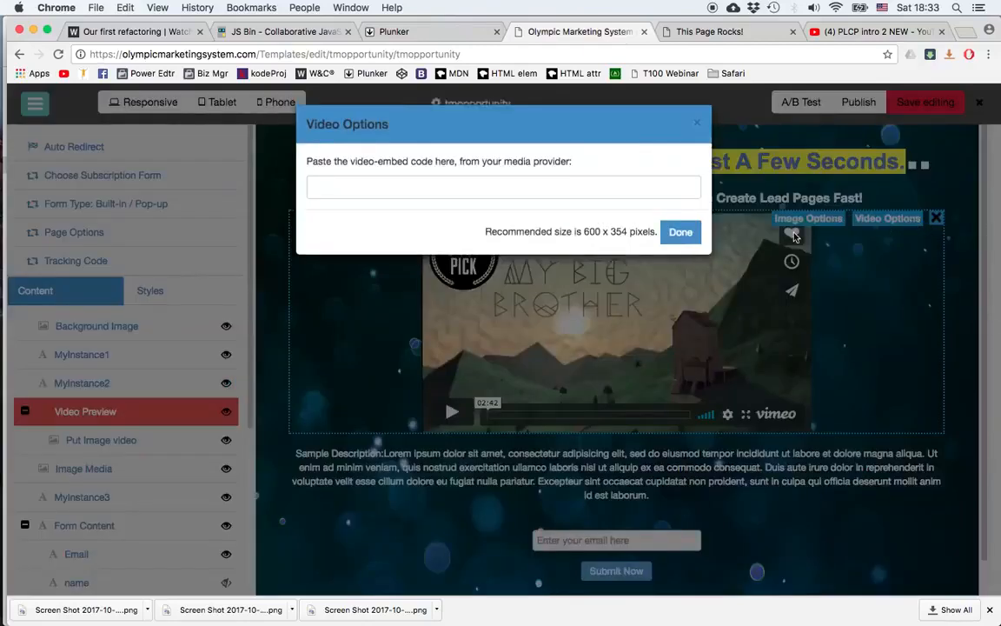
- Switch to YouTube and reopen the embed code of the "PLCP intro 2 NEW" video from its sharing options
left_click(875, 33)
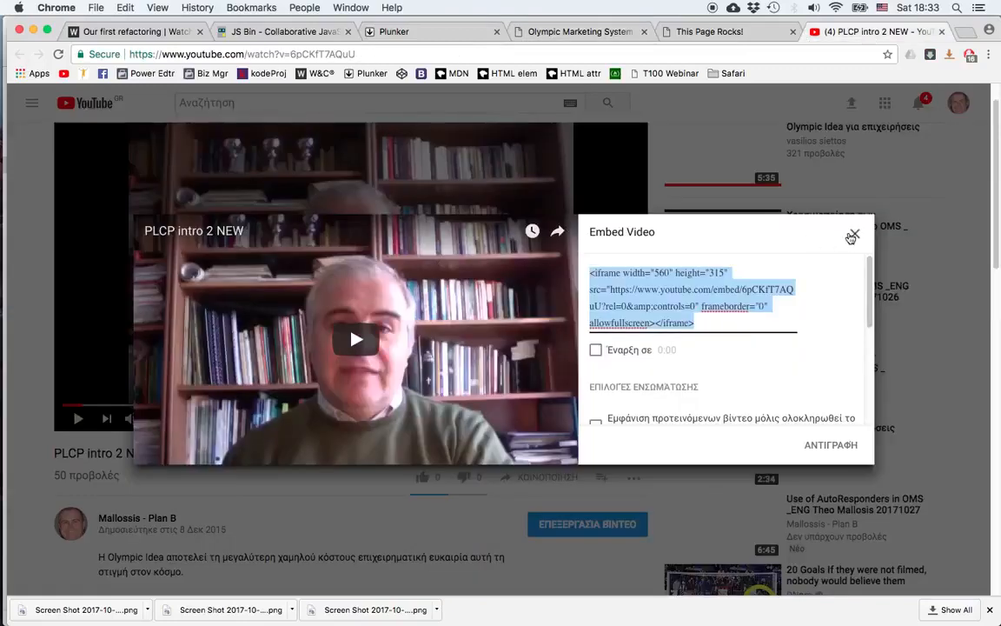
left_click(854, 236)
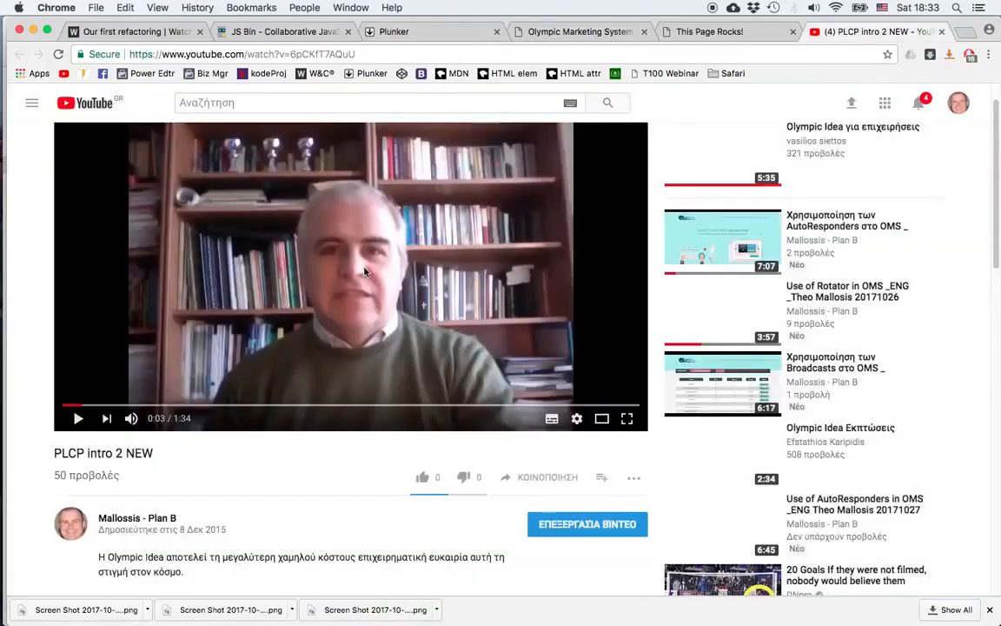
left_click(553, 480)
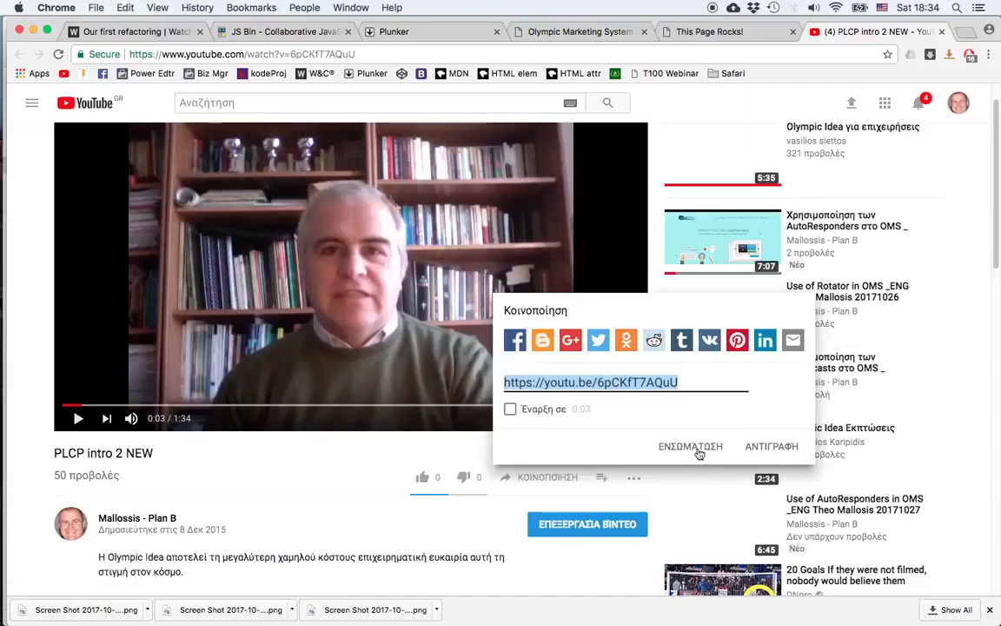
left_click(699, 449)
- Examine the video's embed options for suggested videos, player controls, title display and enhanced privacy
scroll(646, 410, "down", 3)
scroll(645, 409, "down", 2)
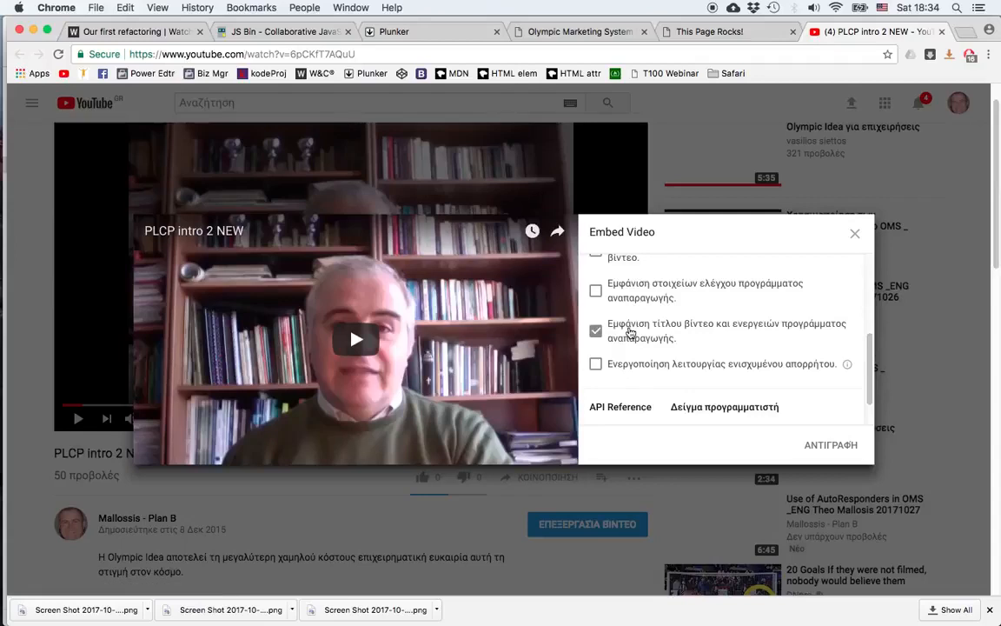
scroll(630, 333, "up", 5)
scroll(658, 379, "down", 5)
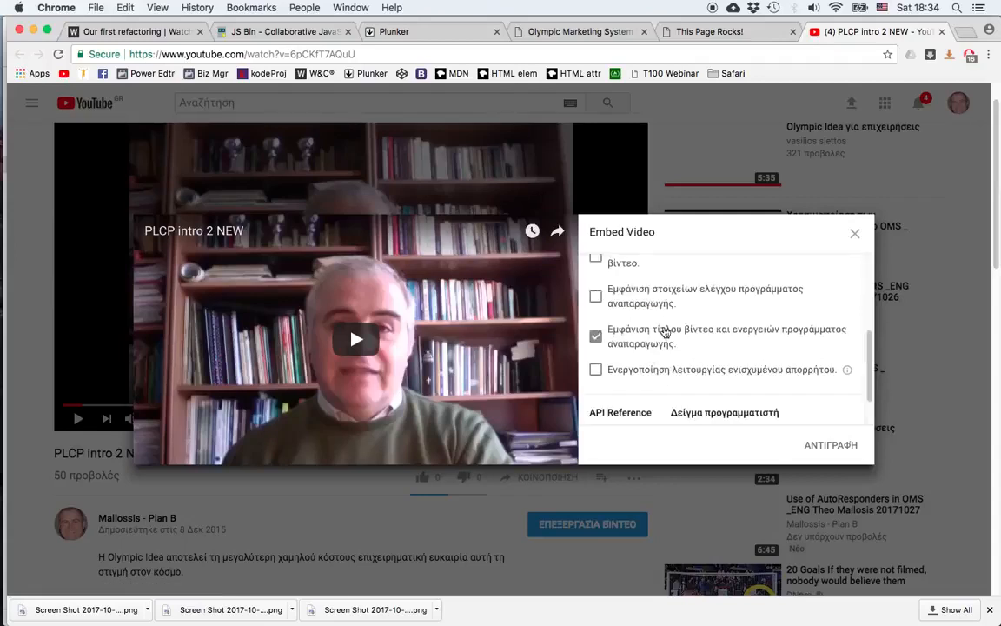
scroll(696, 348, "up", 1)
scroll(703, 353, "up", 1)
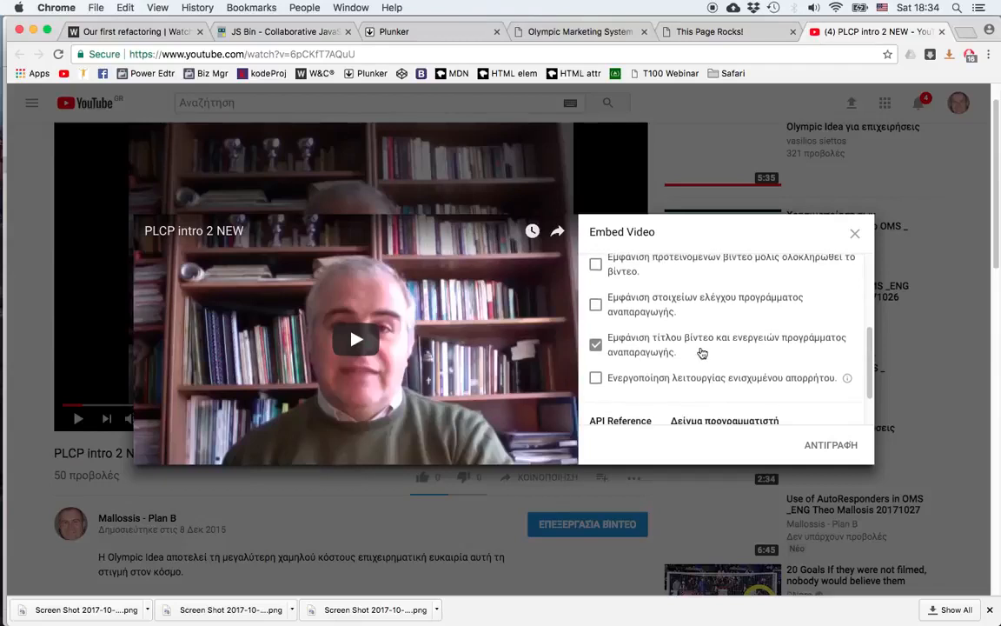
scroll(700, 344, "up", 2)
scroll(702, 326, "up", 5)
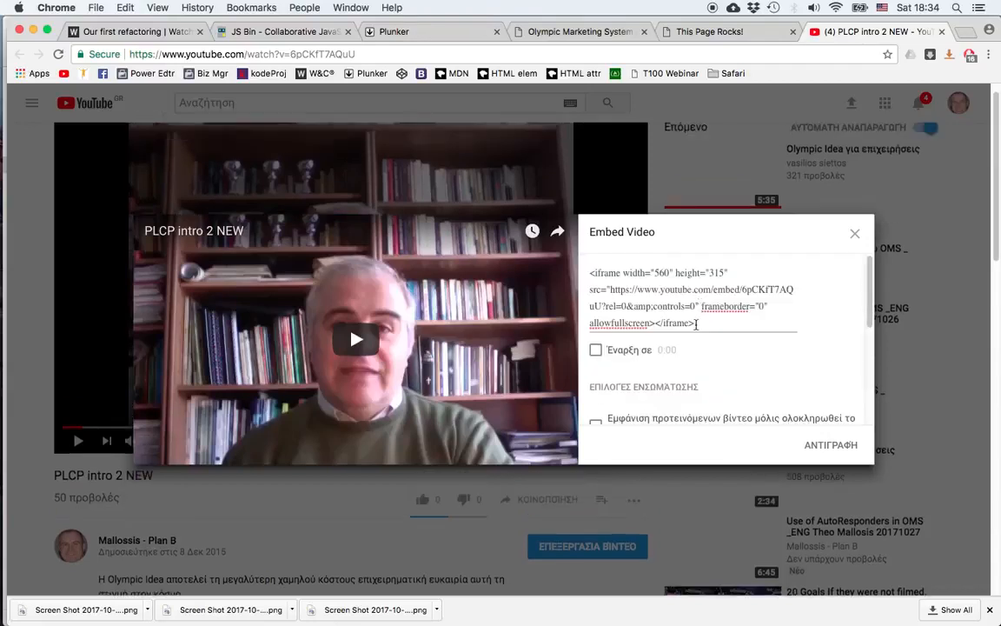
- Copy the video's full iframe embed code and apply it in the landing page's Video Options
left_click_drag(695, 323, 586, 273)
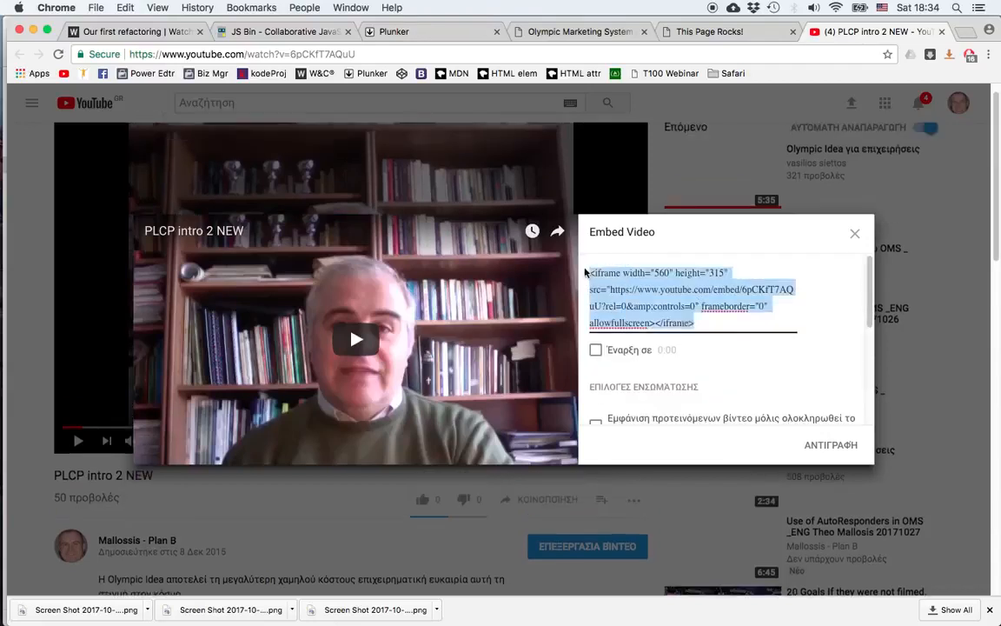
key("super+c")
left_click(561, 32)
left_click(476, 187)
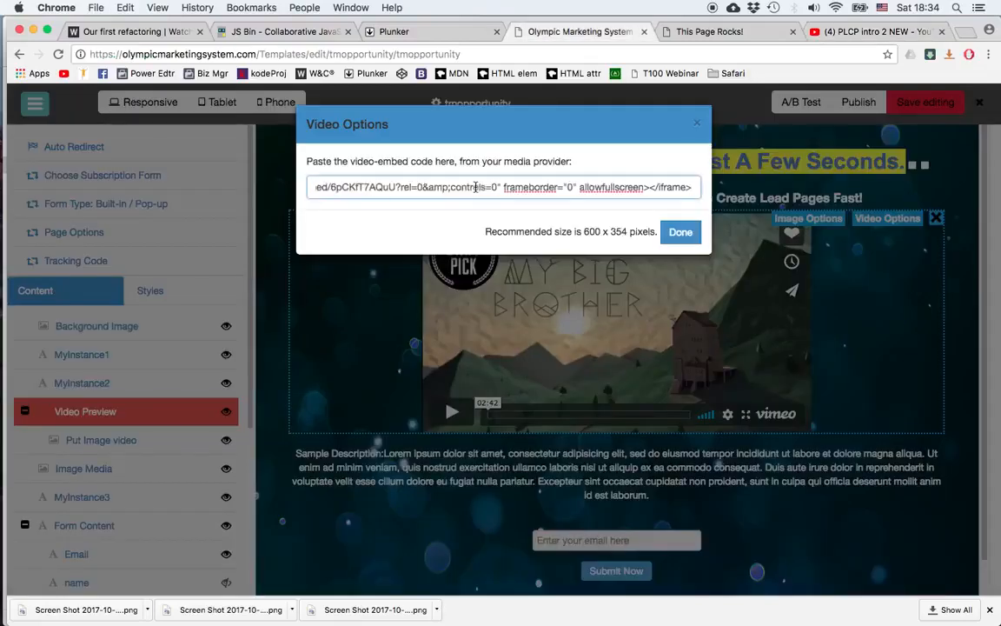
left_click(681, 233)
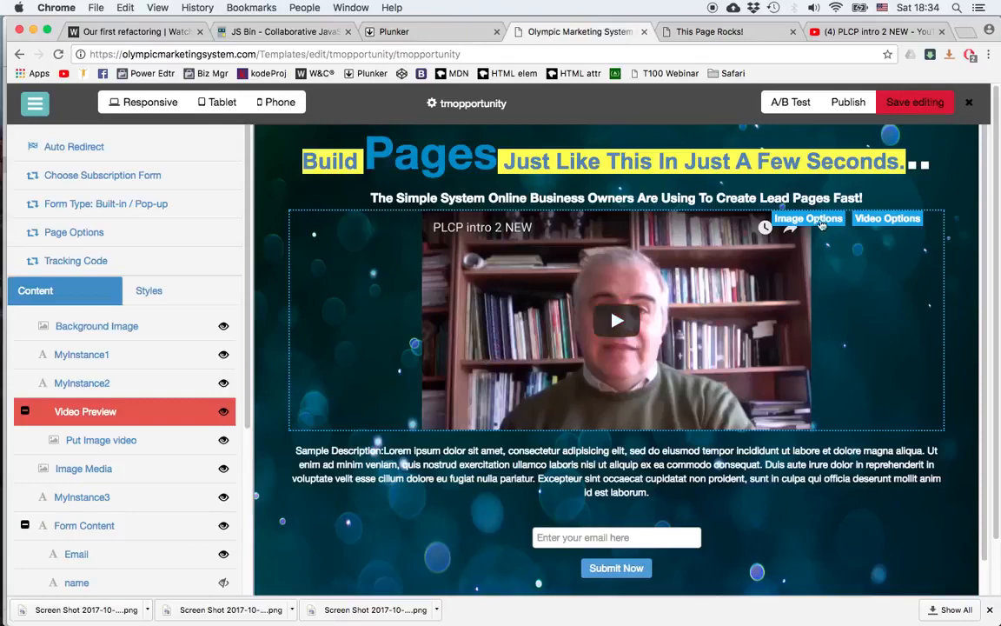
- Examine the image options of the video preview, including the template images, the personal image library and the file upload
left_click(821, 224)
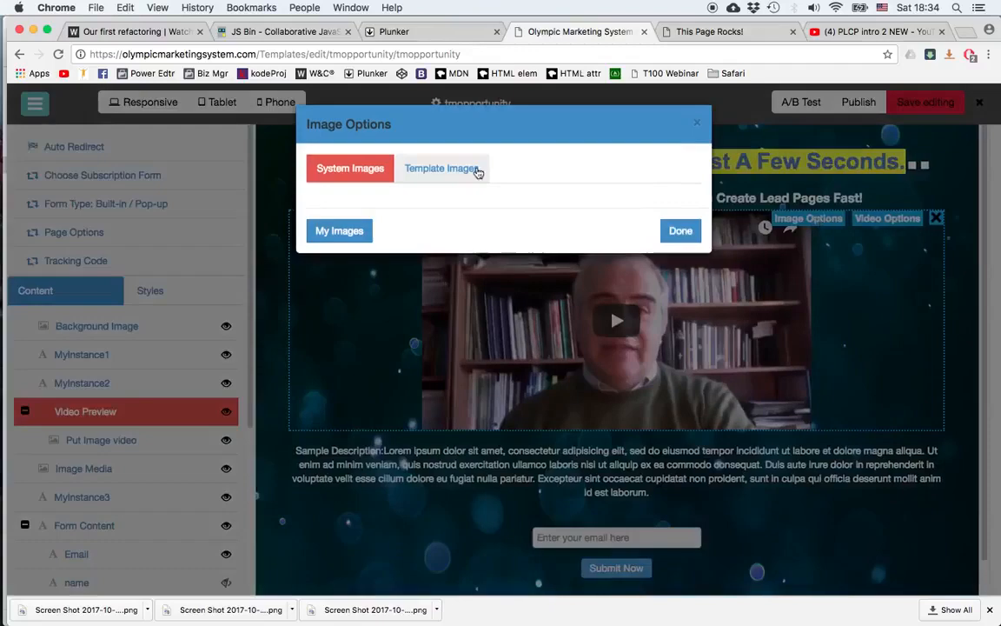
left_click(450, 176)
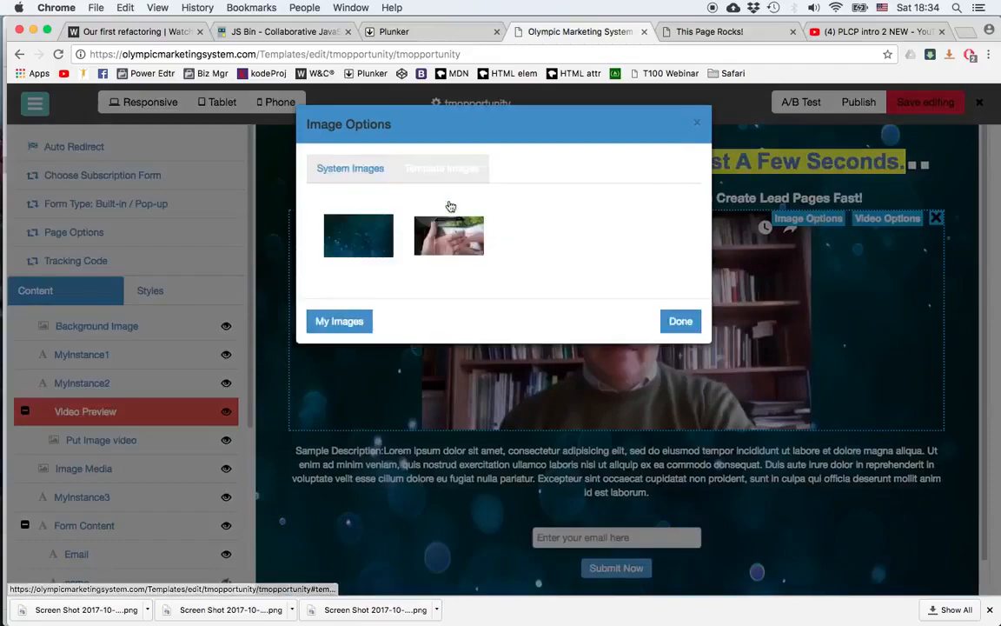
left_click(340, 322)
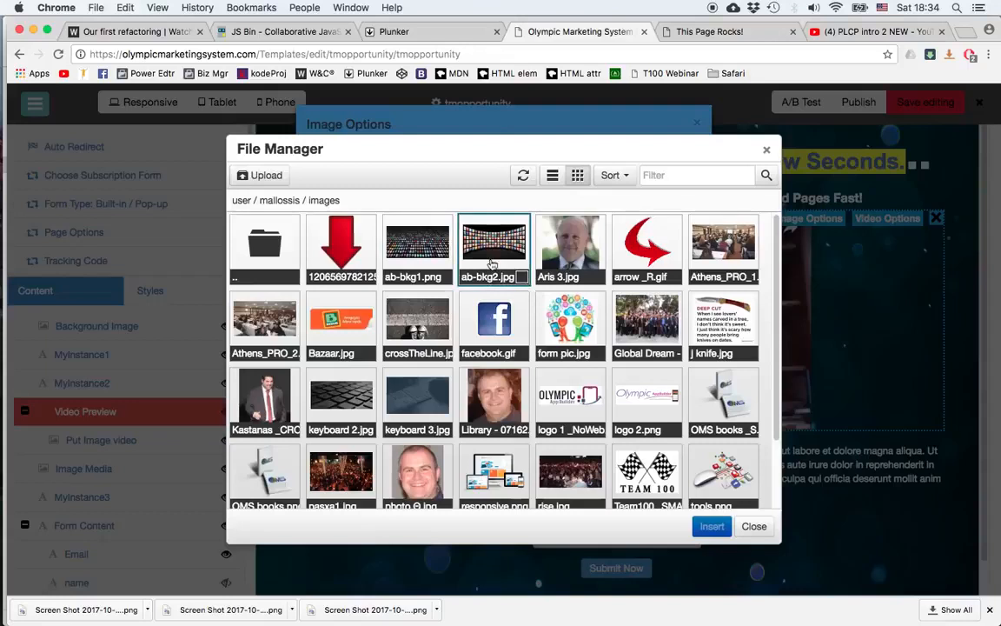
left_click(269, 174)
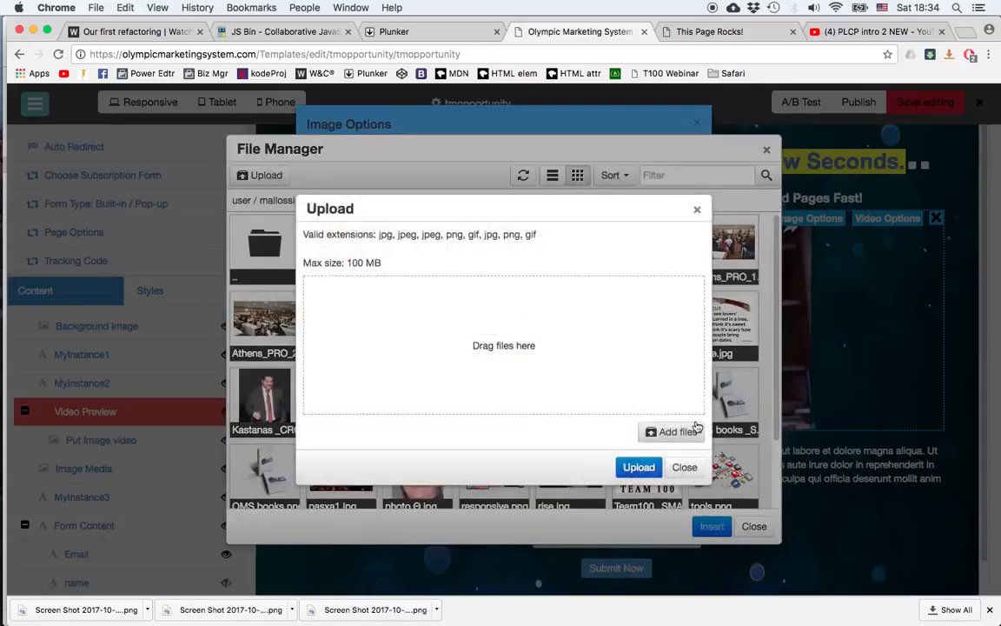
left_click(677, 432)
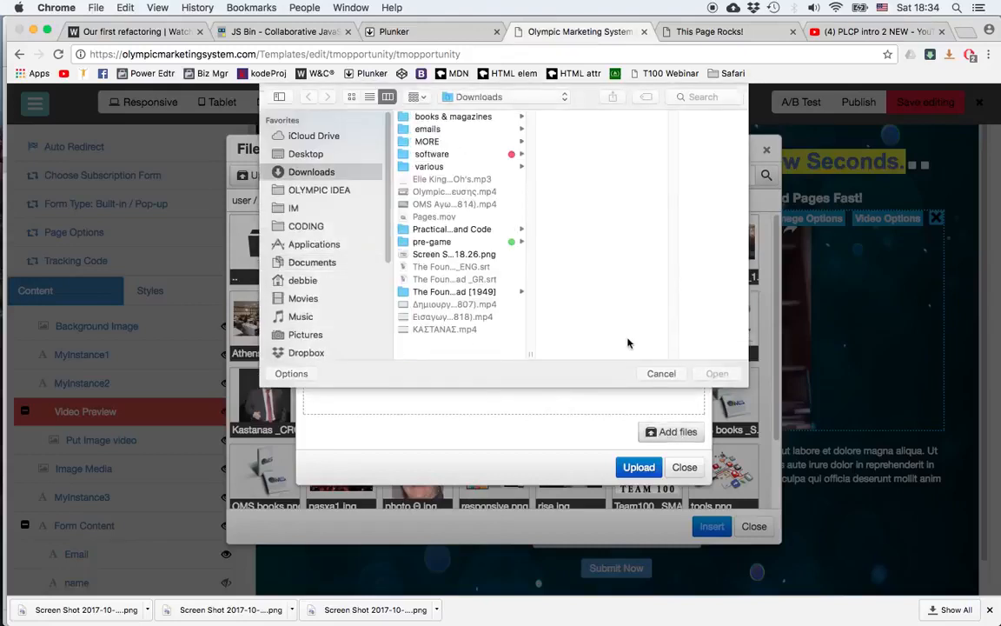
left_click(659, 374)
left_click(684, 469)
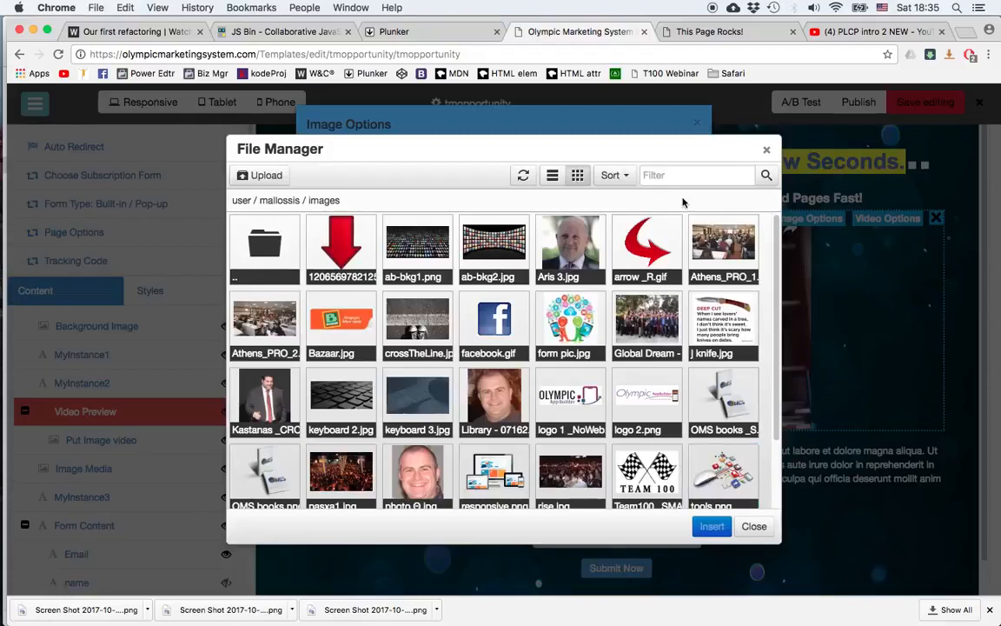
left_click(696, 137)
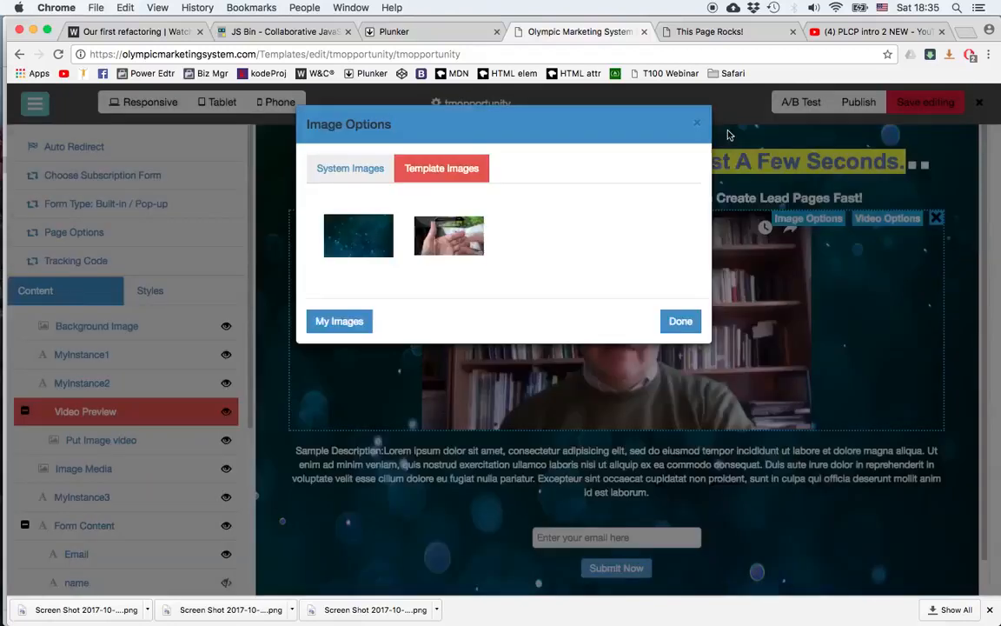
left_click(700, 126)
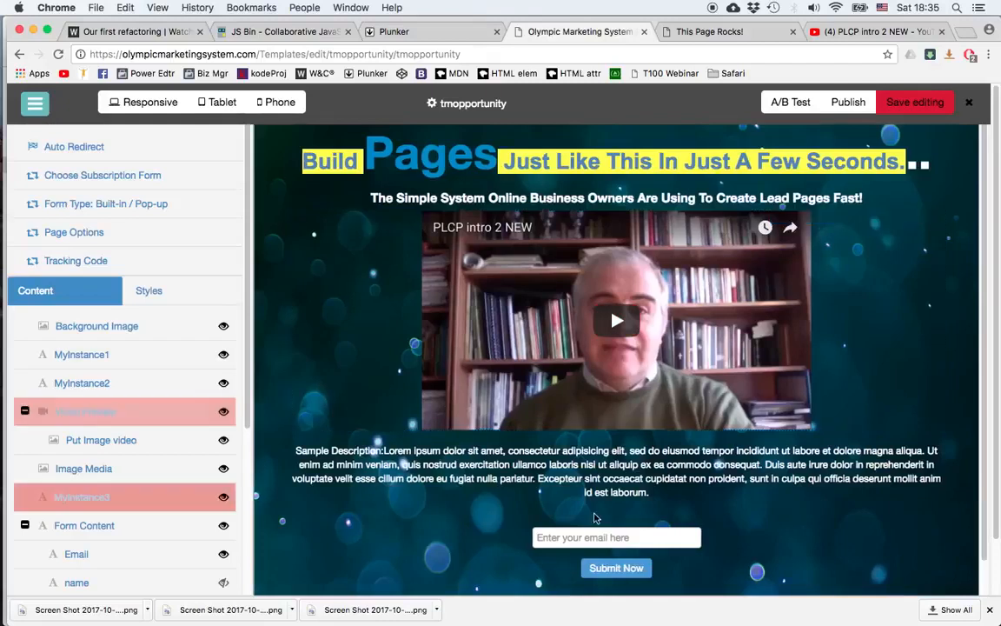
- Choose myform_en as the page's subscription form, save it and leave the form selection
scroll(739, 467, "down", 2)
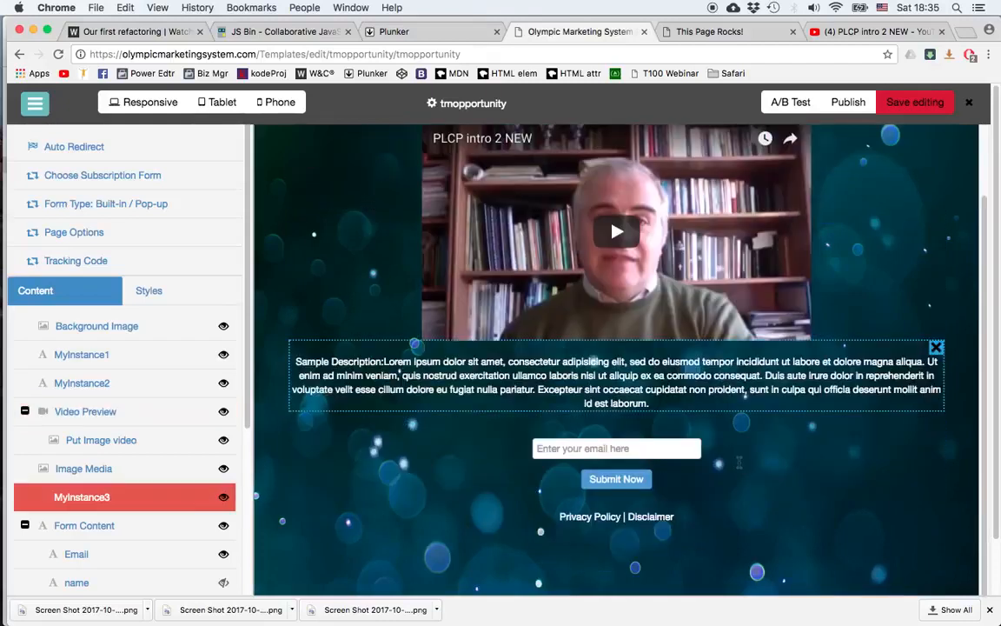
left_click(635, 448)
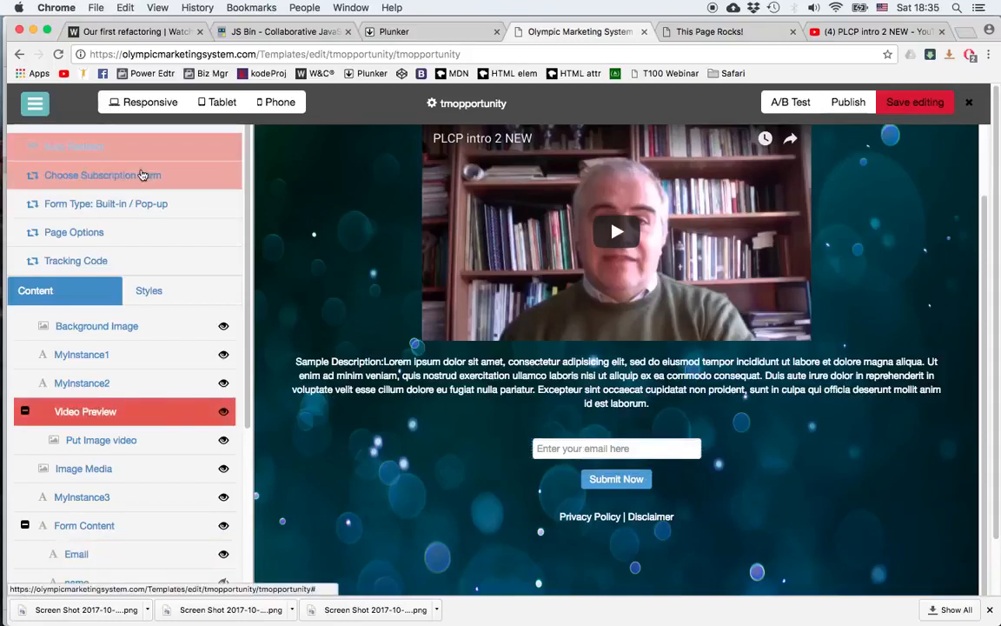
left_click(102, 175)
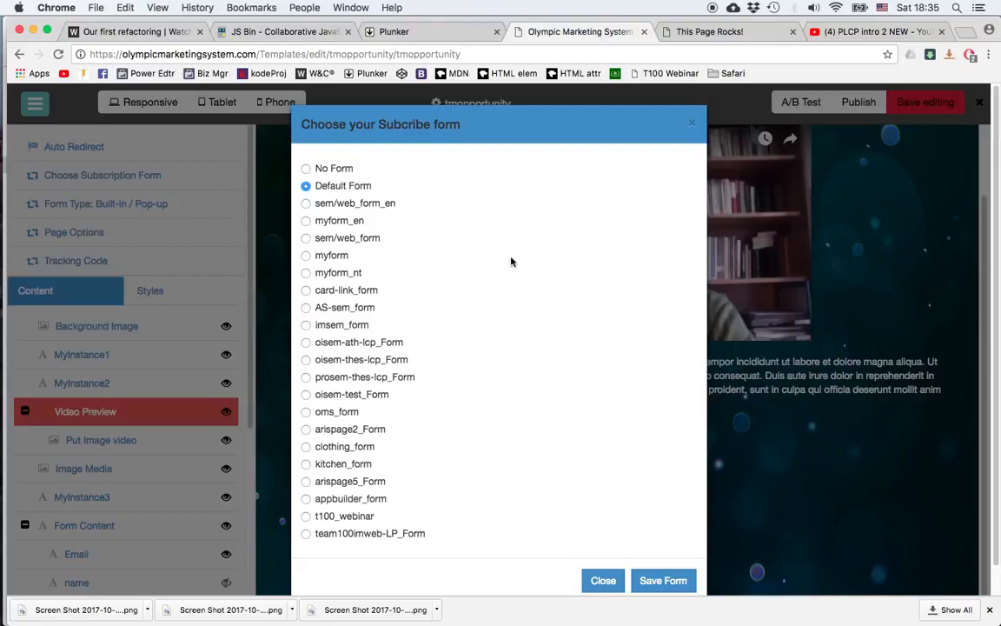
left_click(330, 224)
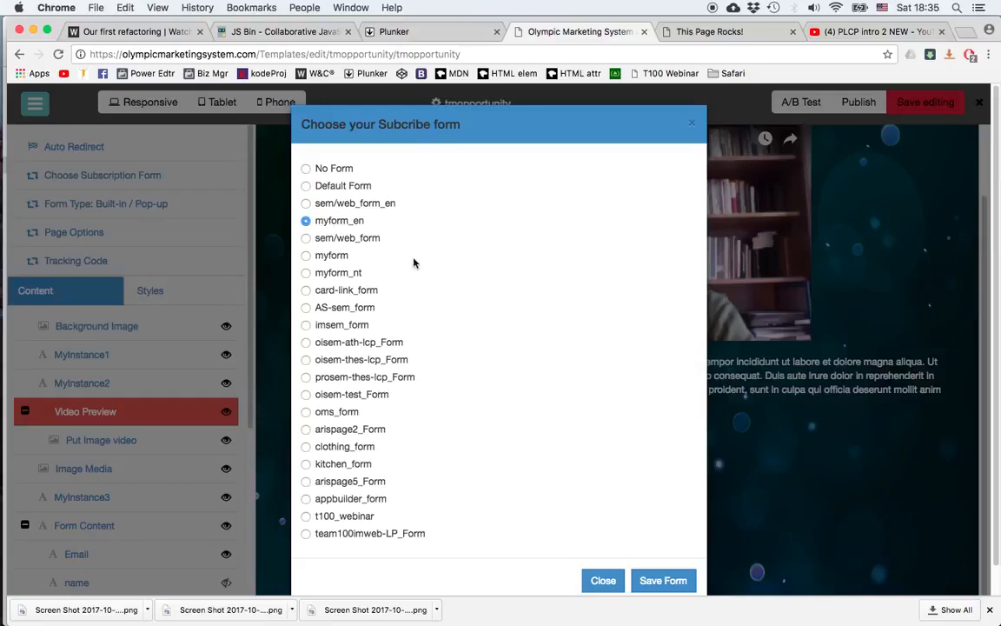
left_click(660, 582)
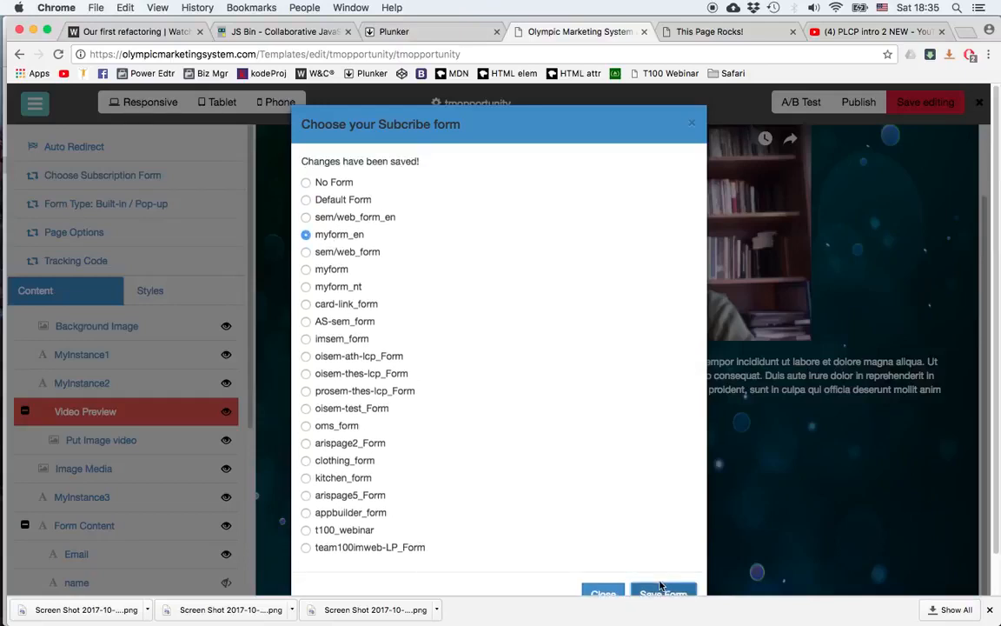
left_click(876, 541)
left_click(621, 448)
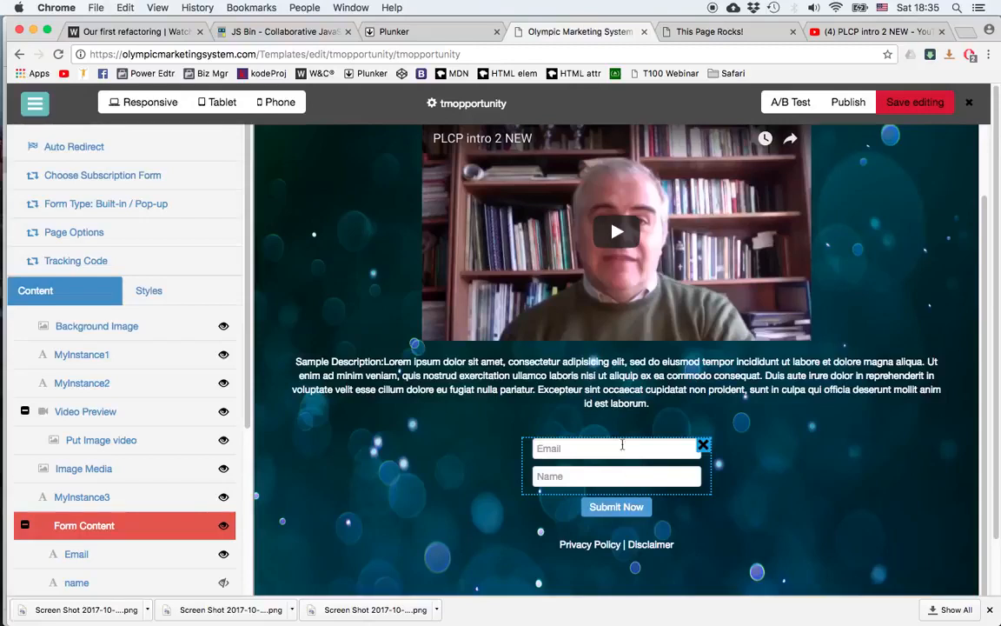
left_click(627, 507)
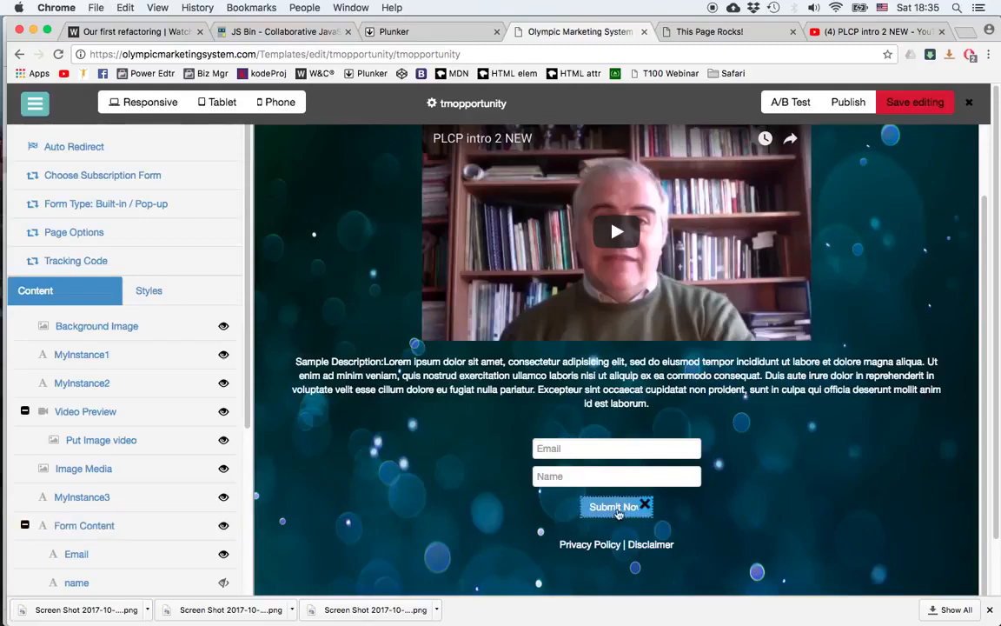
left_click(594, 447)
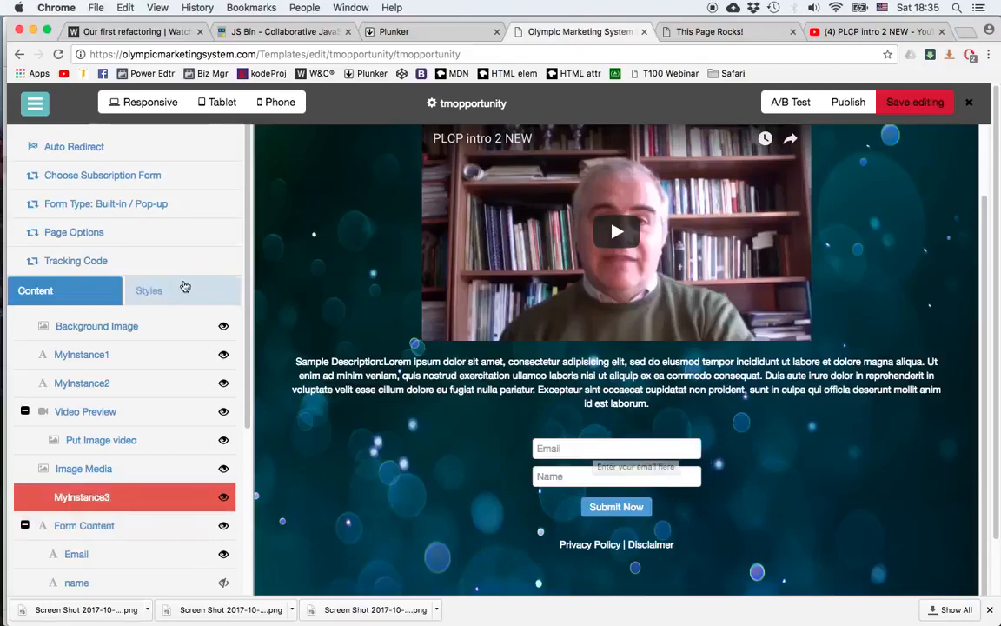
- Switch the subscription form type to pop-up and back to built-in
left_click(103, 208)
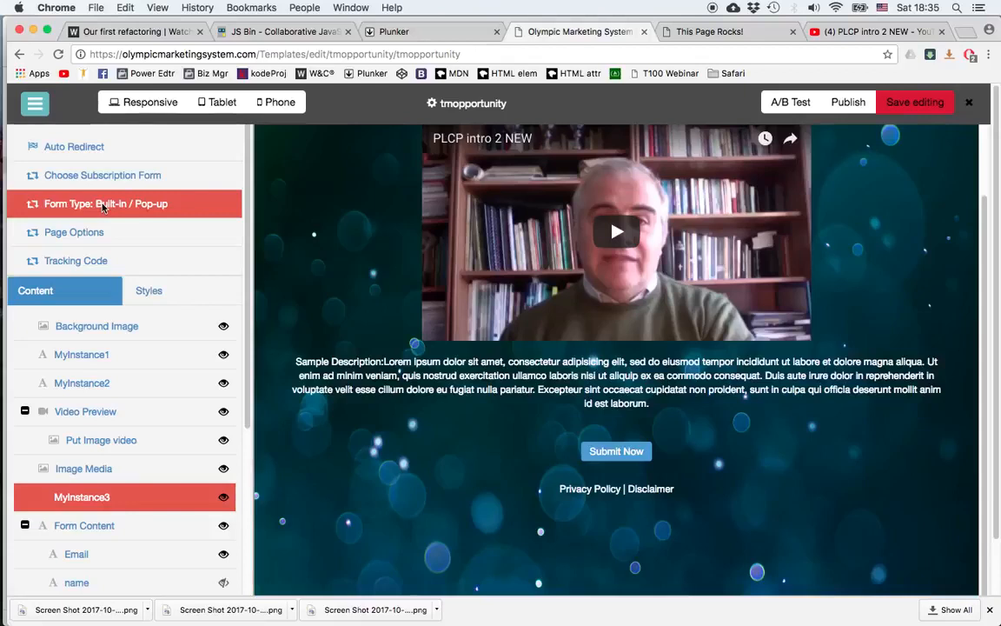
left_click(103, 208)
left_click(671, 446)
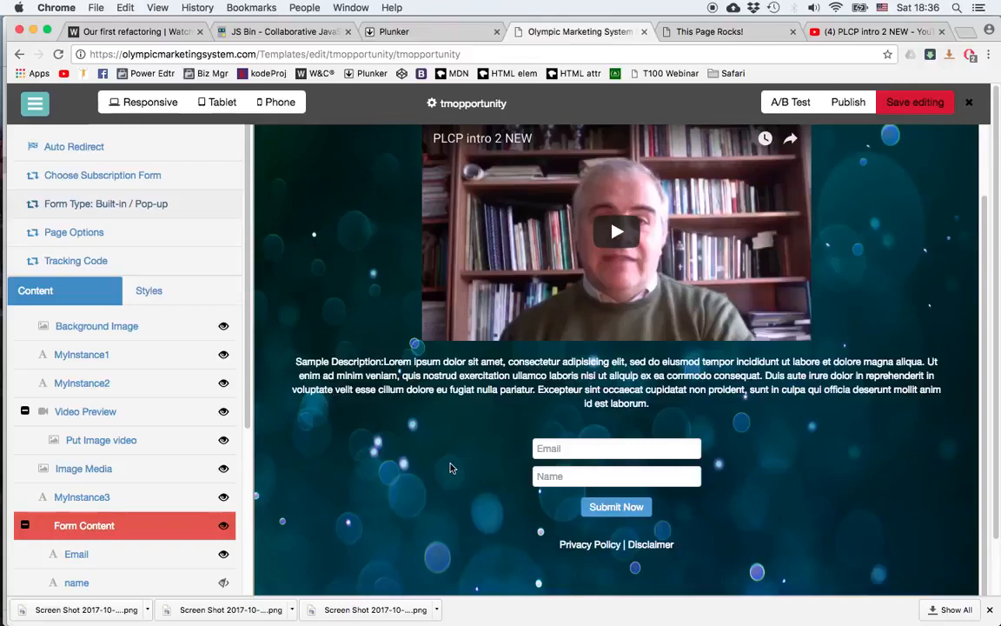
left_click(85, 411)
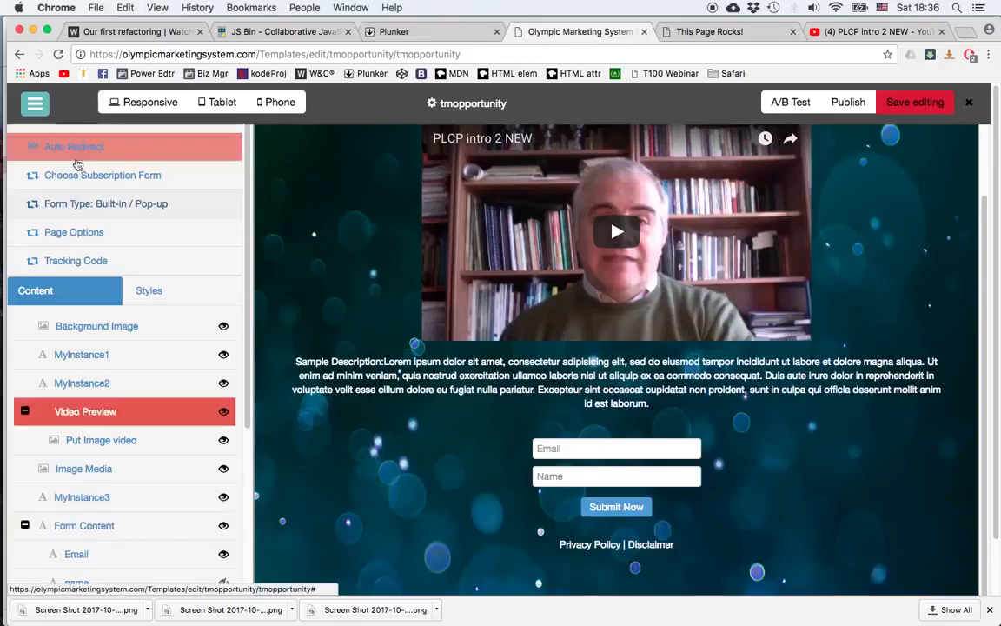
left_click(73, 147)
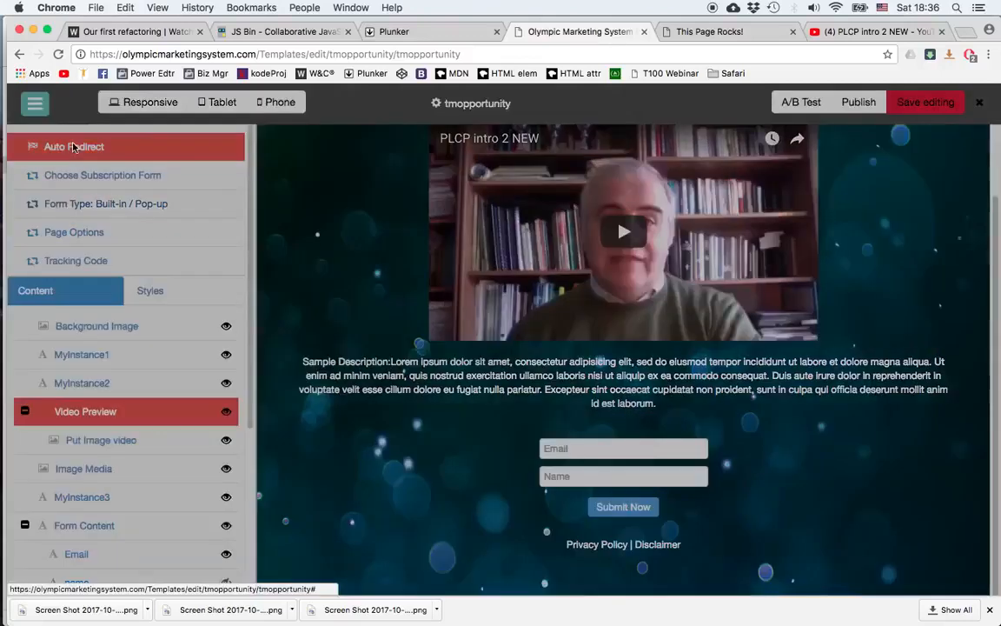
left_click(754, 37)
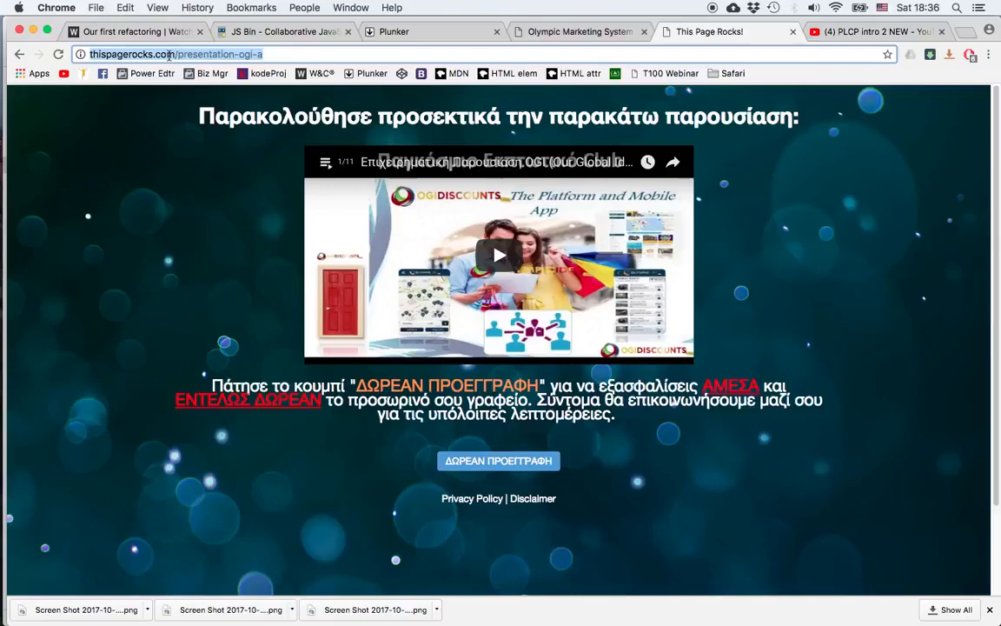
right_click(168, 57)
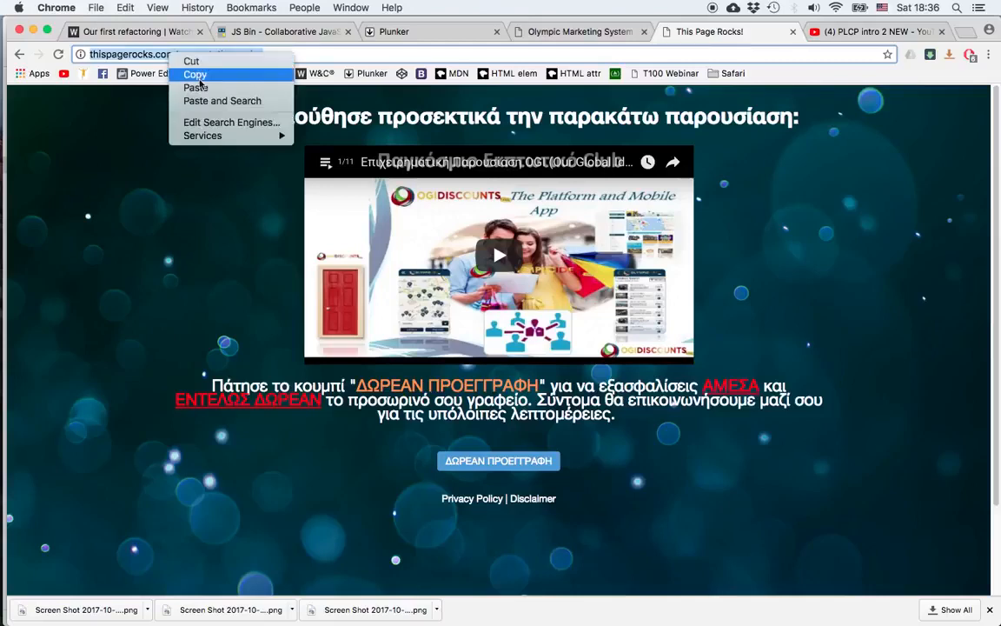
left_click(195, 75)
left_click(584, 33)
left_click(414, 190)
key("super+v")
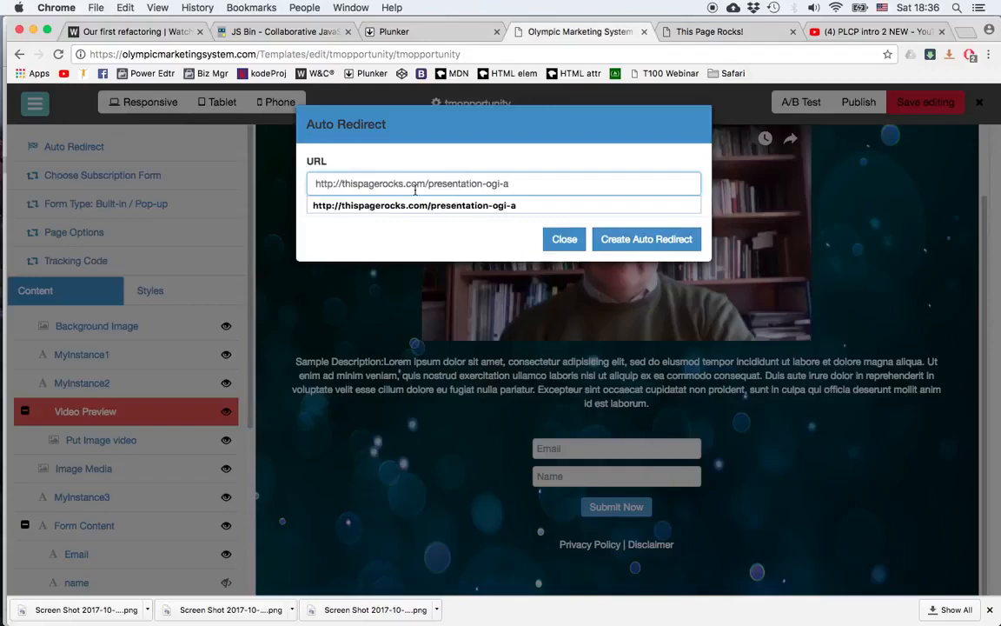
left_click(642, 242)
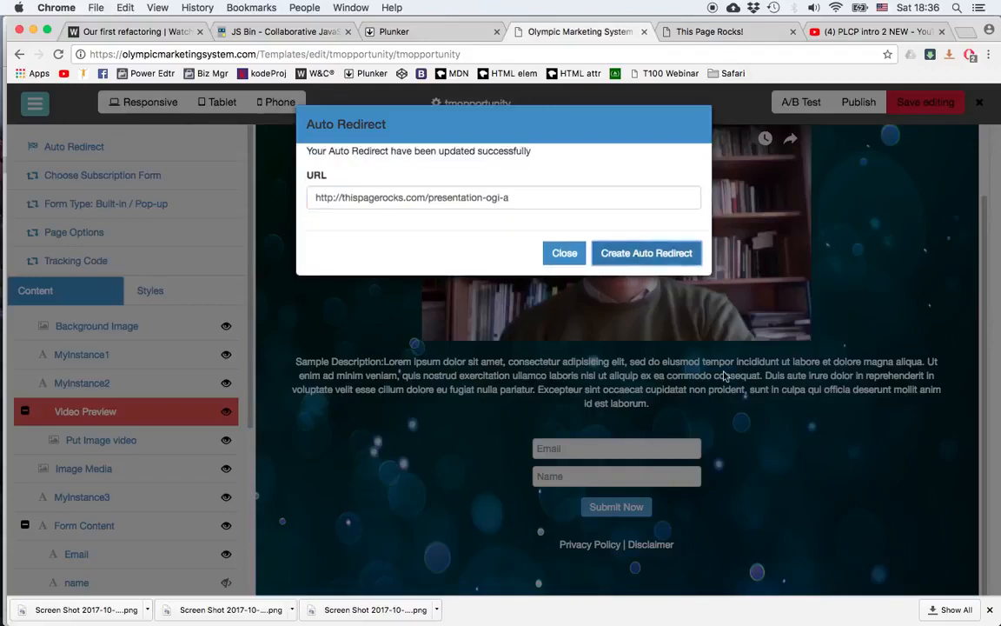
left_click(770, 404)
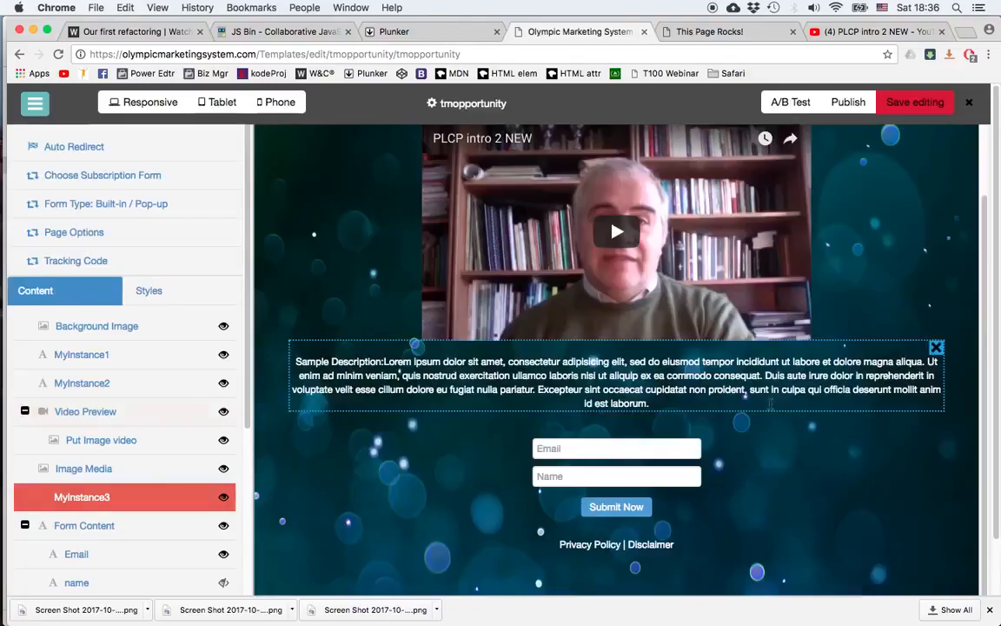
- Save the edits made to the tmopportunity landing page
scroll(889, 482, "up", 1)
scroll(889, 485, "up", 2)
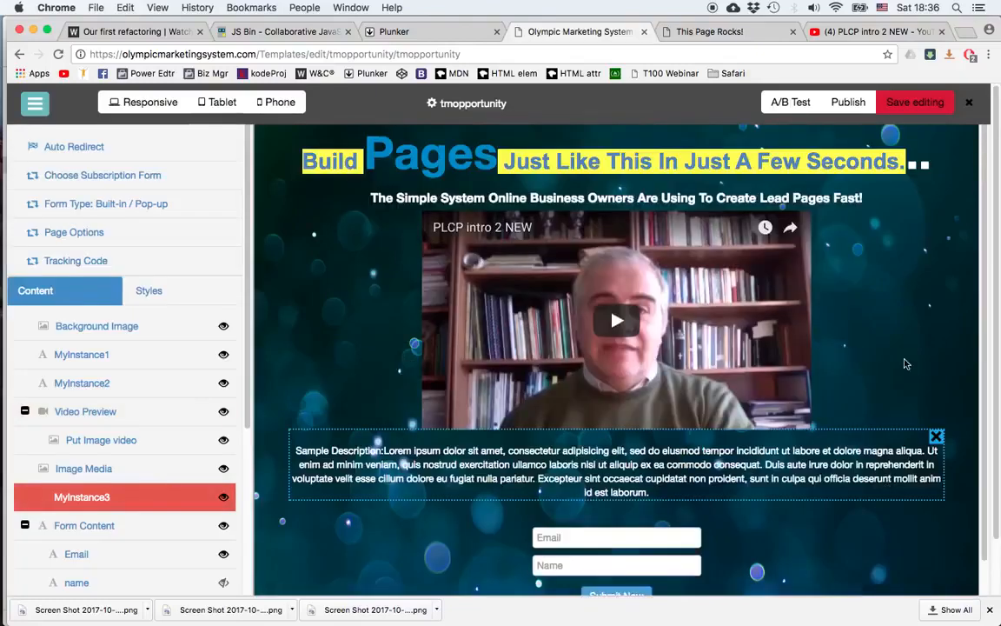
mouse_move(916, 315)
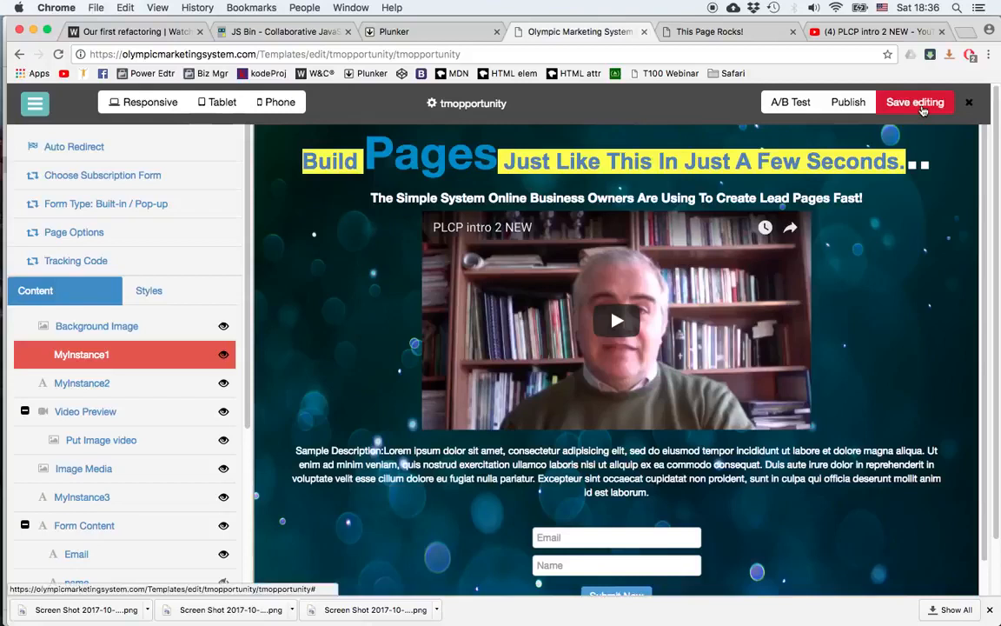
left_click(925, 106)
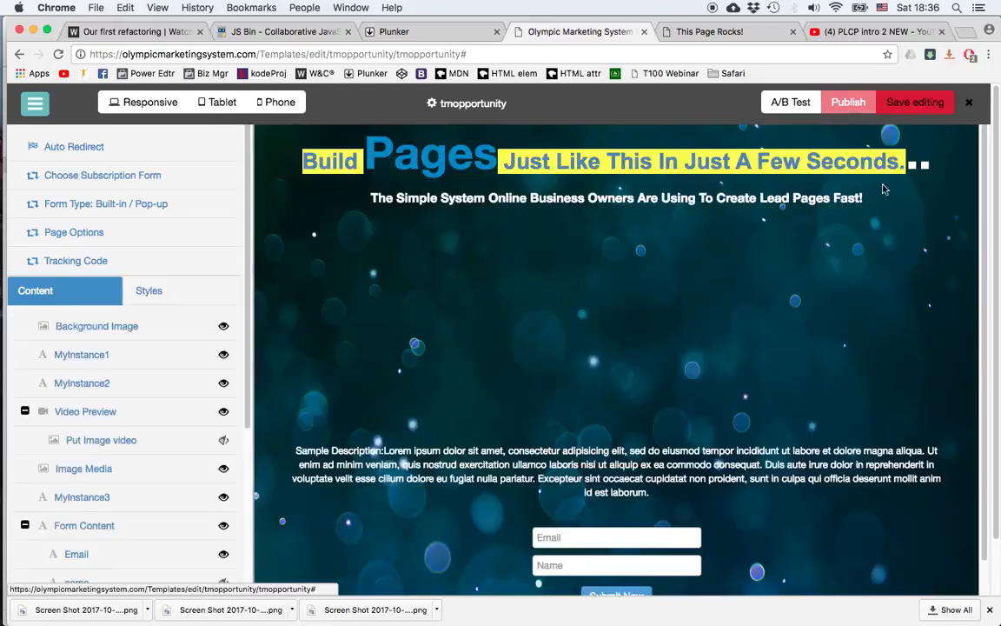
- Publish the tmopportunity page, dismiss the publication dialog and close the page editor
left_click(855, 103)
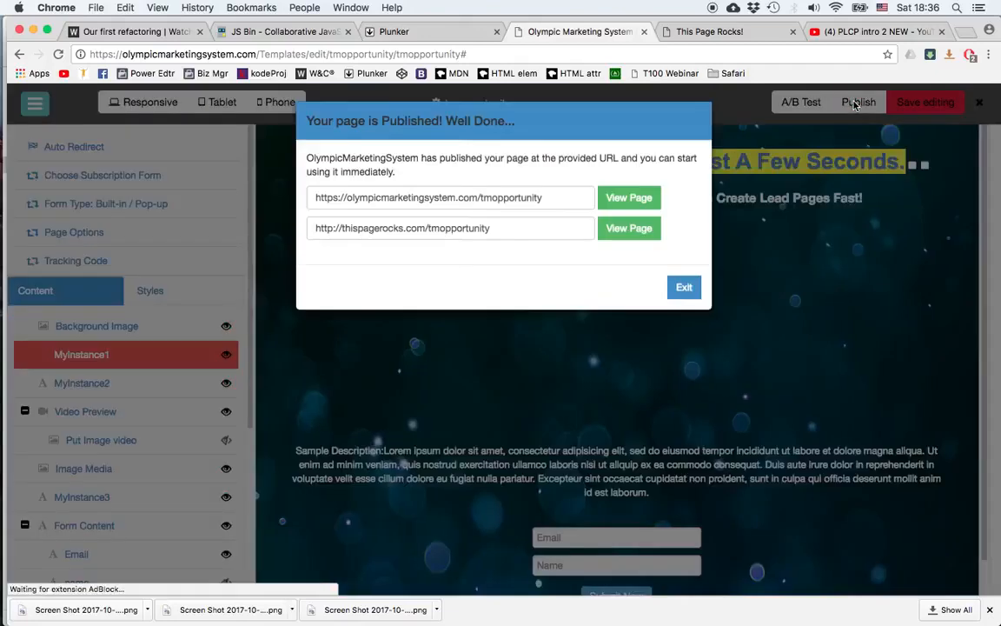
left_click(682, 292)
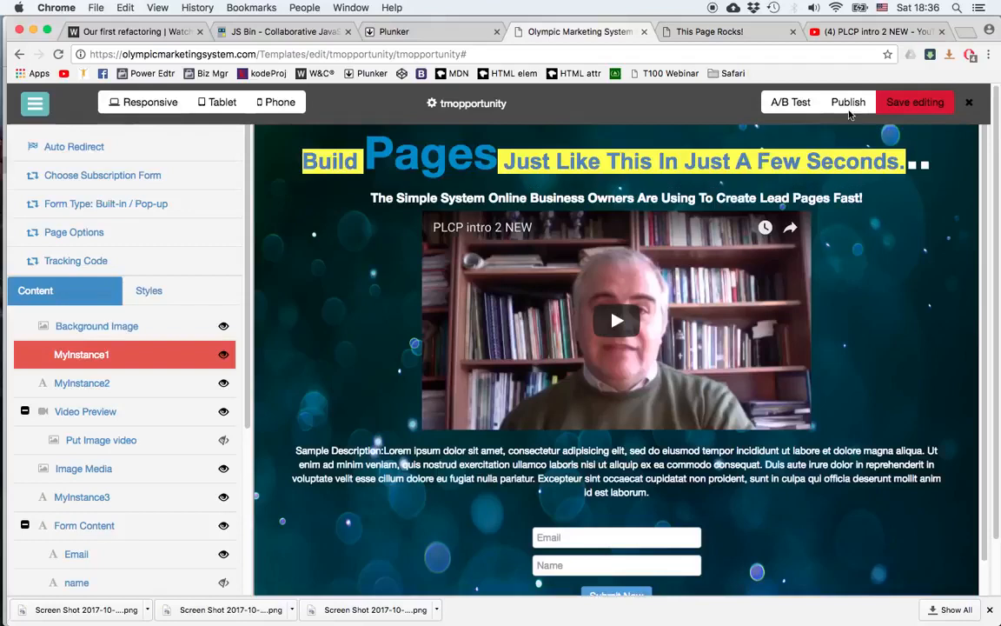
left_click(850, 103)
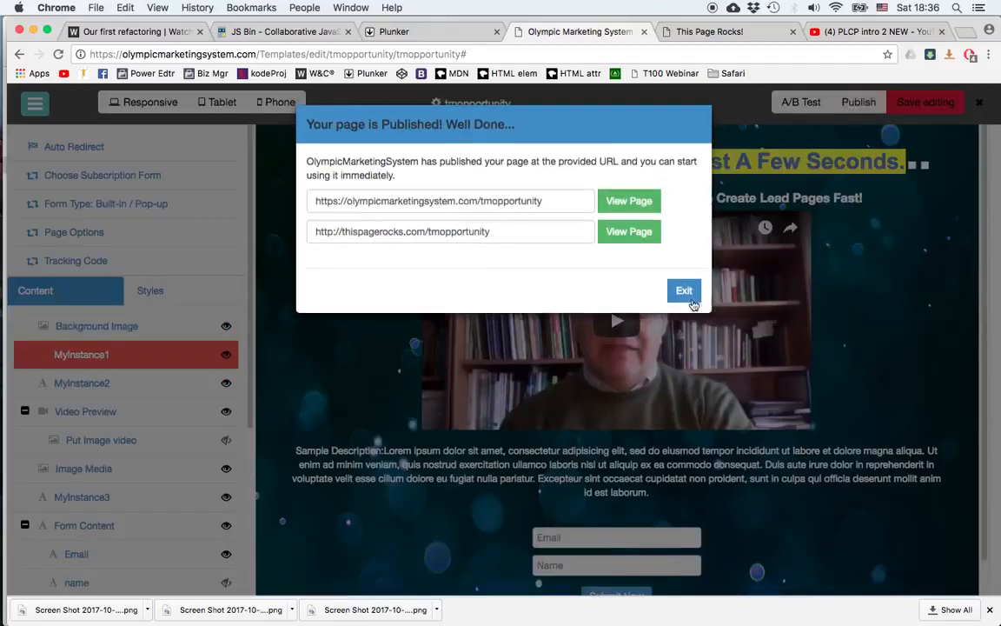
left_click(684, 291)
left_click(970, 105)
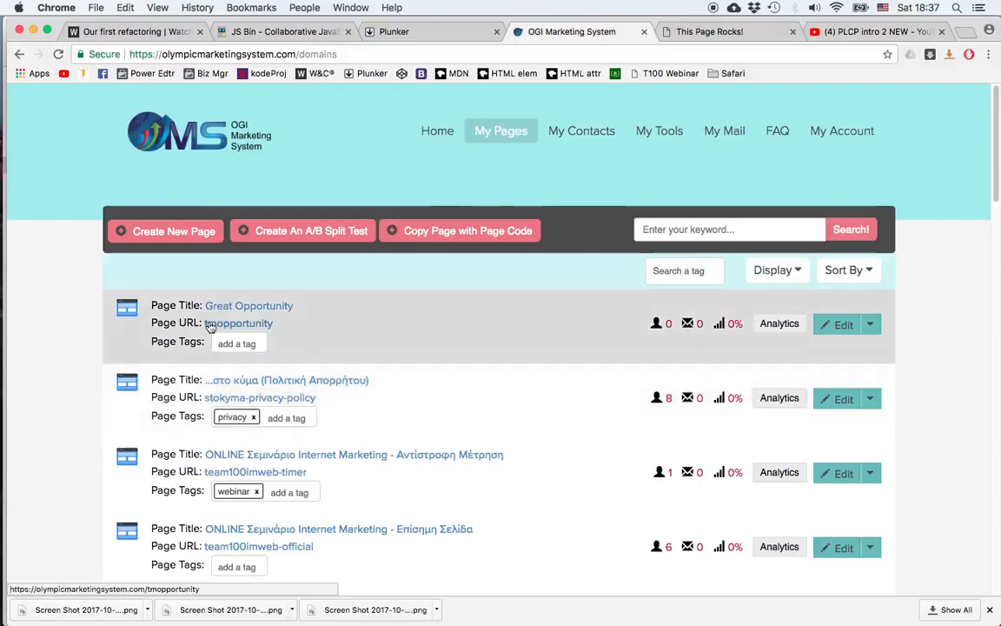
left_click(238, 326)
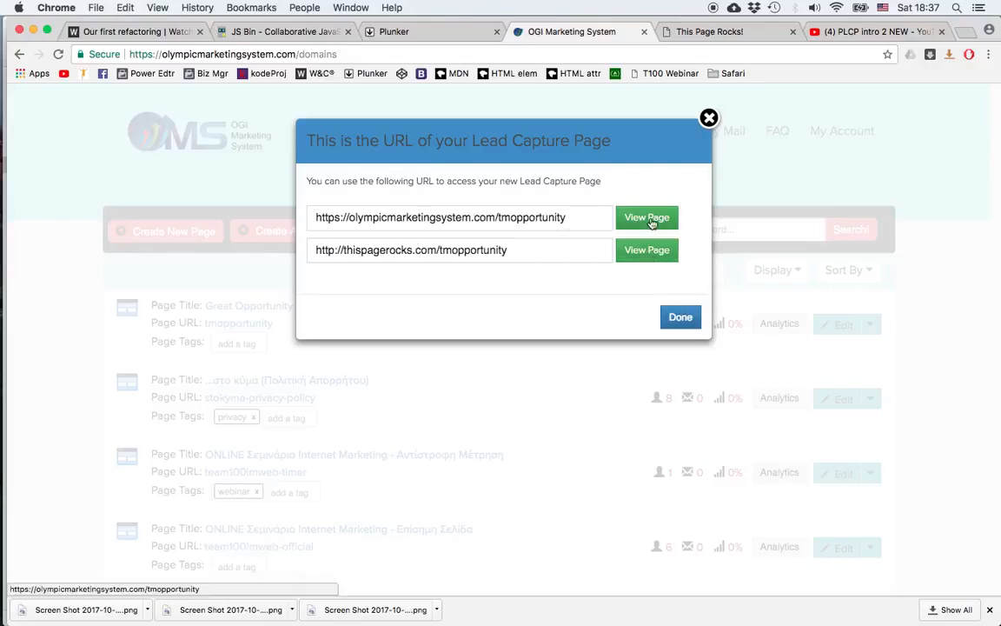
left_click(646, 250)
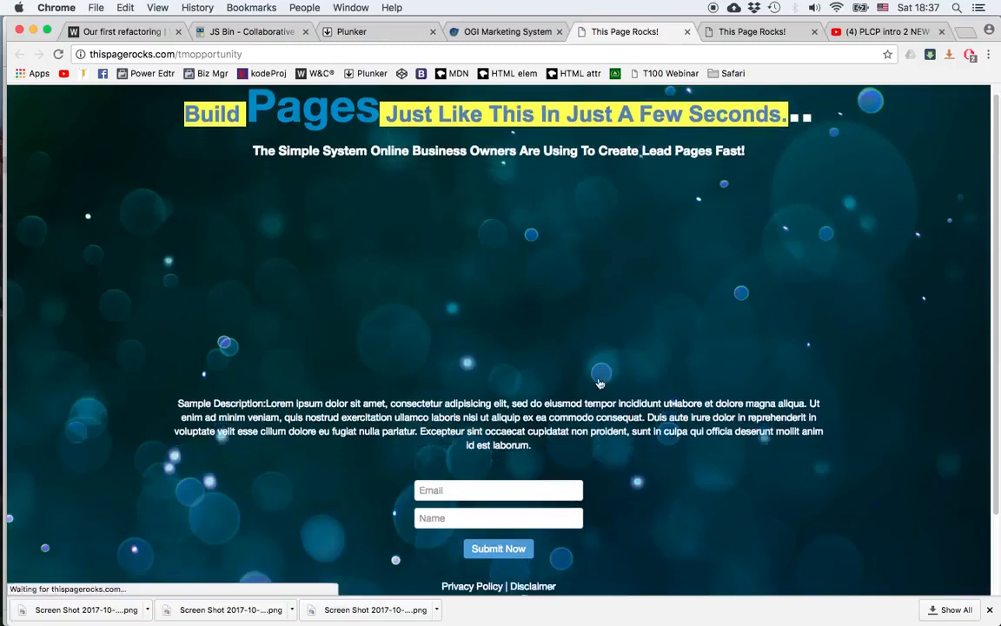
left_click(460, 494)
type("theo")
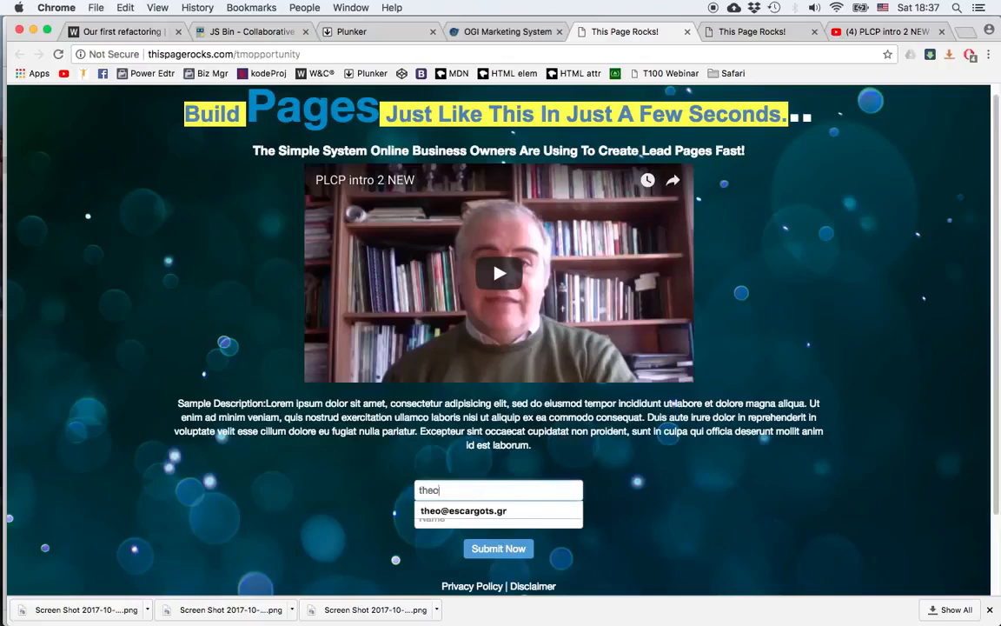
key("Down")
key("Return")
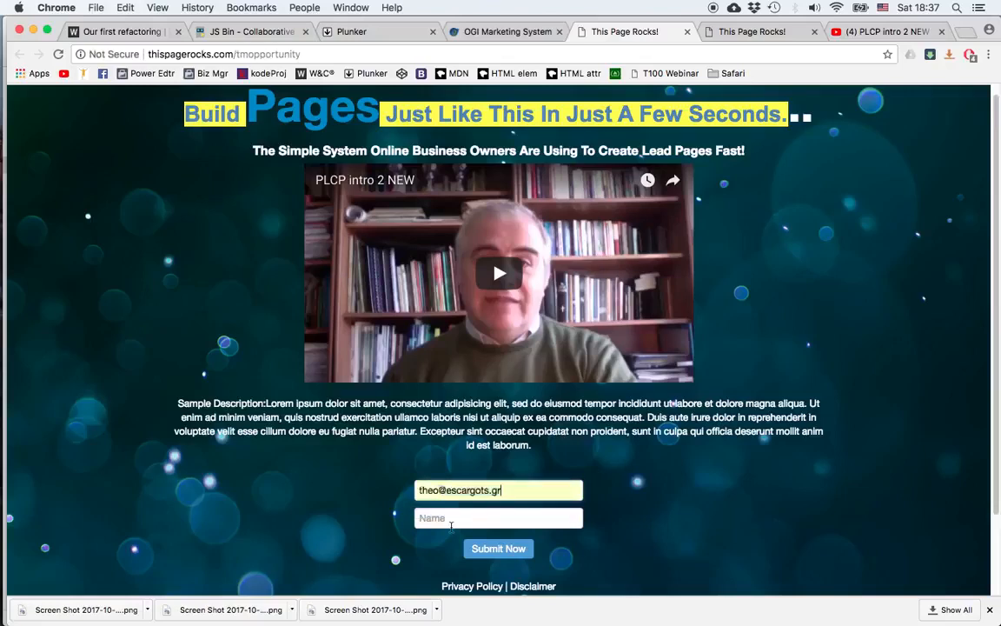
left_click(451, 519)
type("Theo")
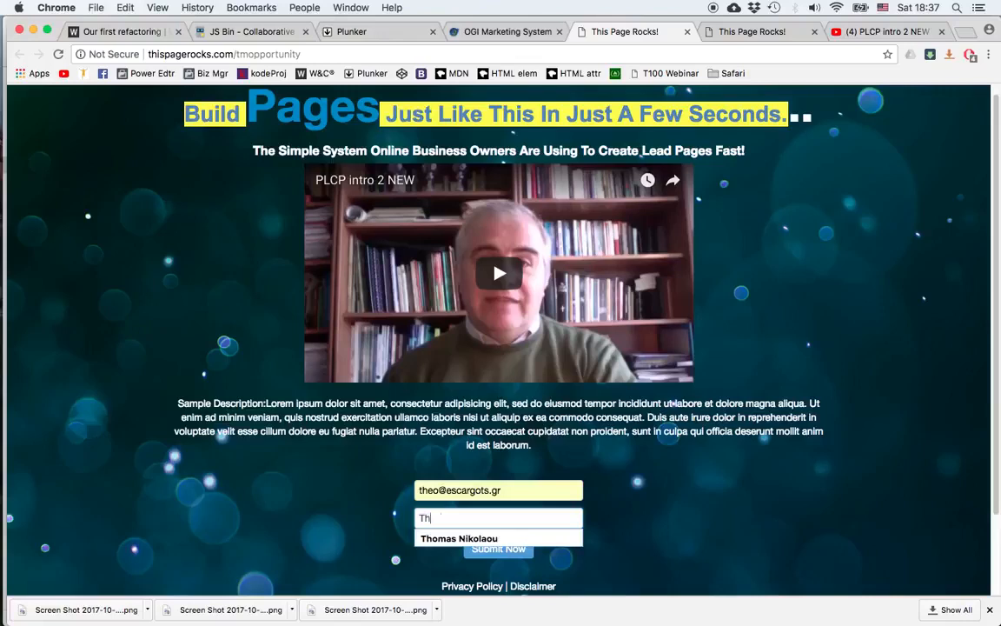
left_click(503, 552)
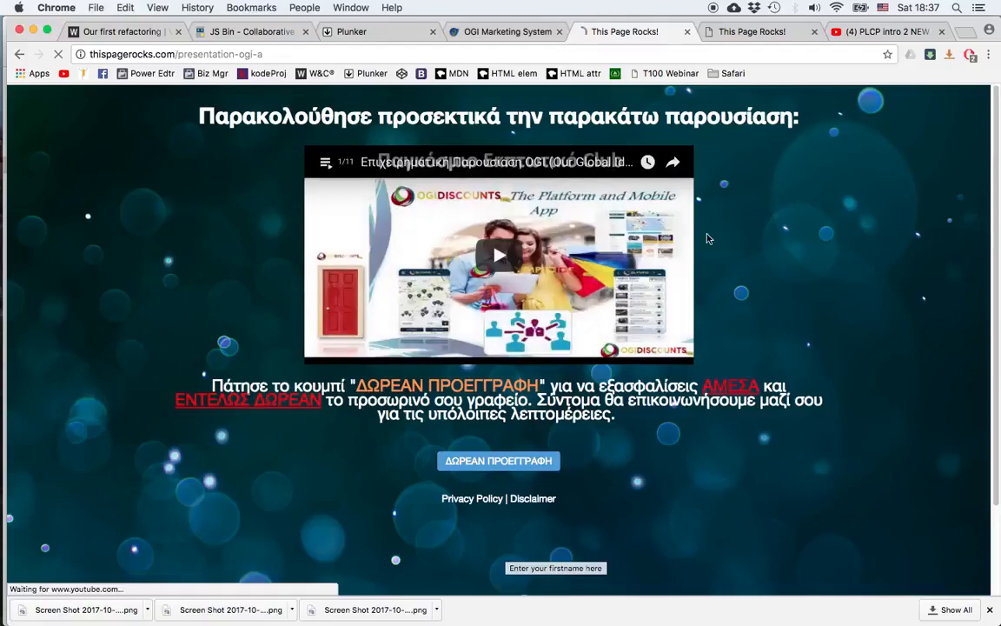
- Close the redirected presentation page and the page URL dialog, and view the contacts list
left_click(686, 31)
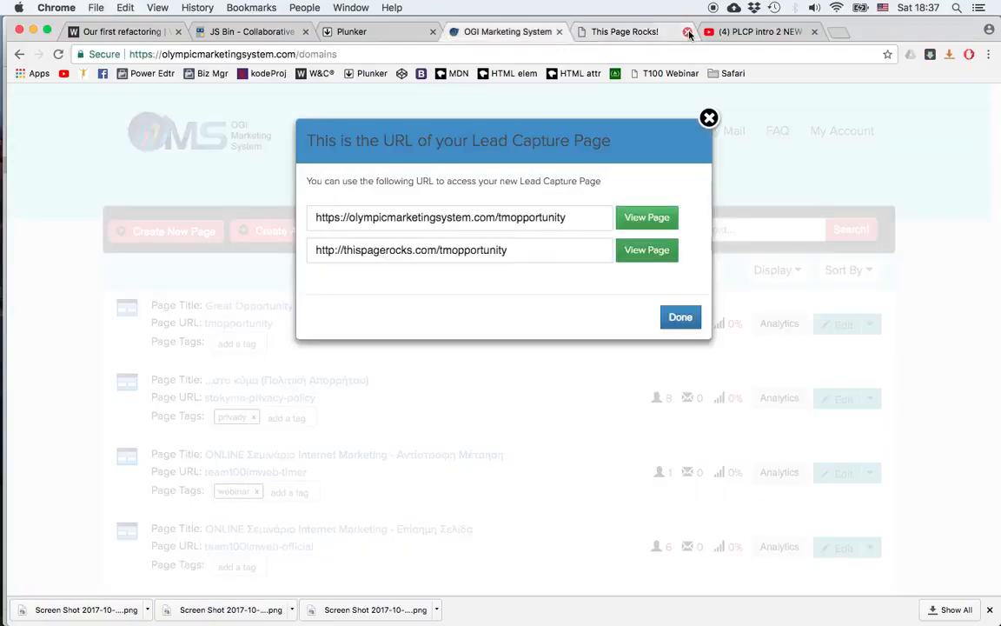
left_click(710, 118)
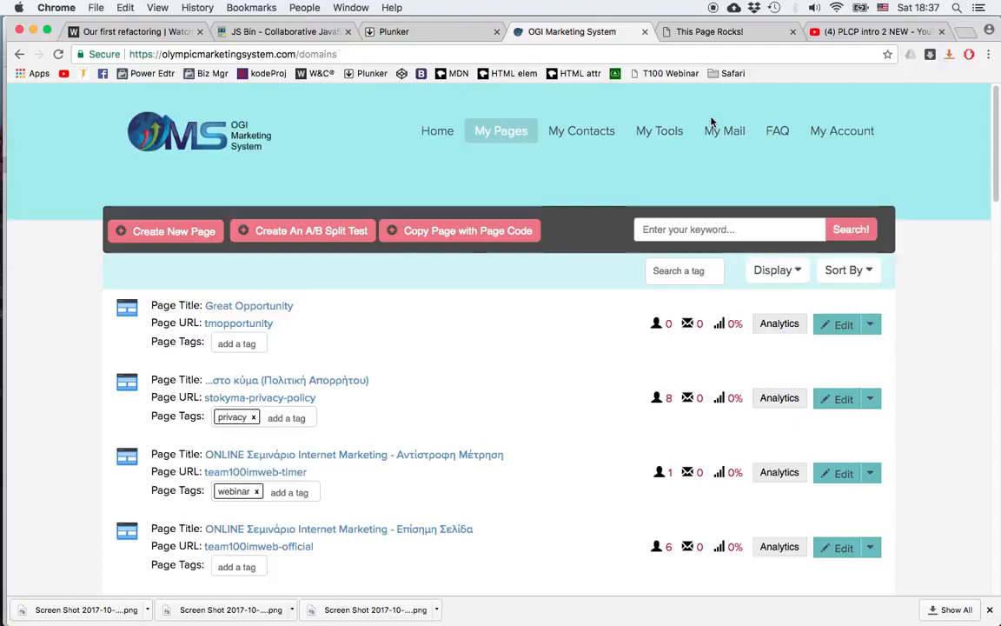
mouse_move(582, 131)
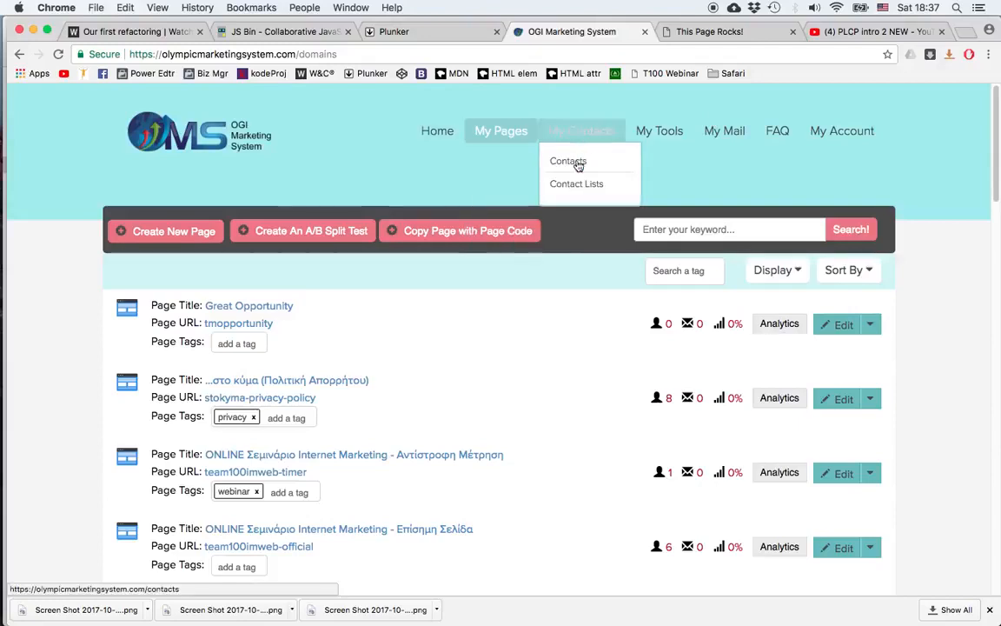
left_click(578, 166)
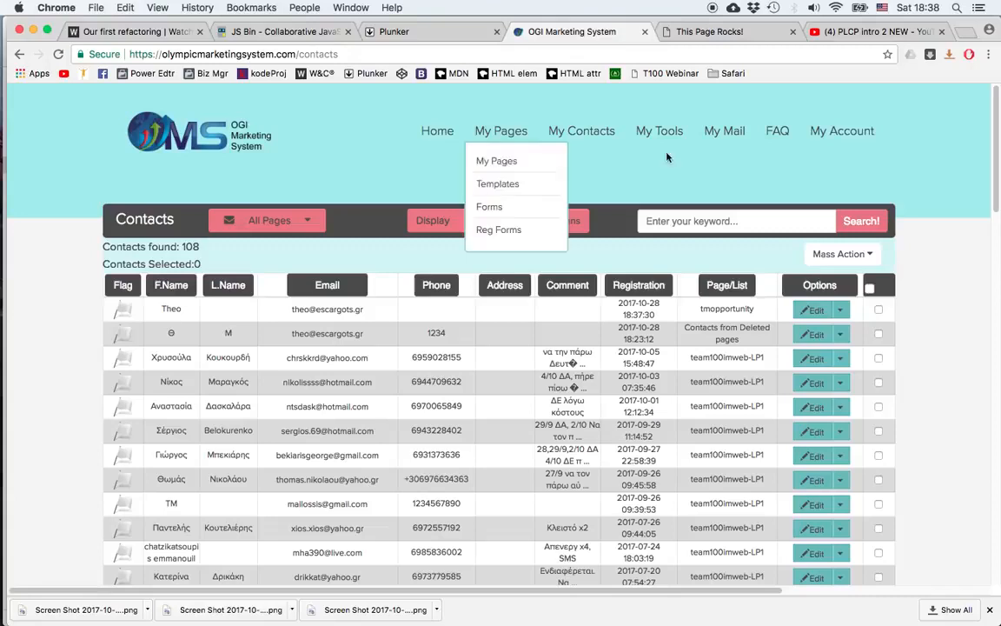
- Return to the page list, inspect the page options and meta image sources of Great Opportunity, and close the dialog
mouse_move(501, 132)
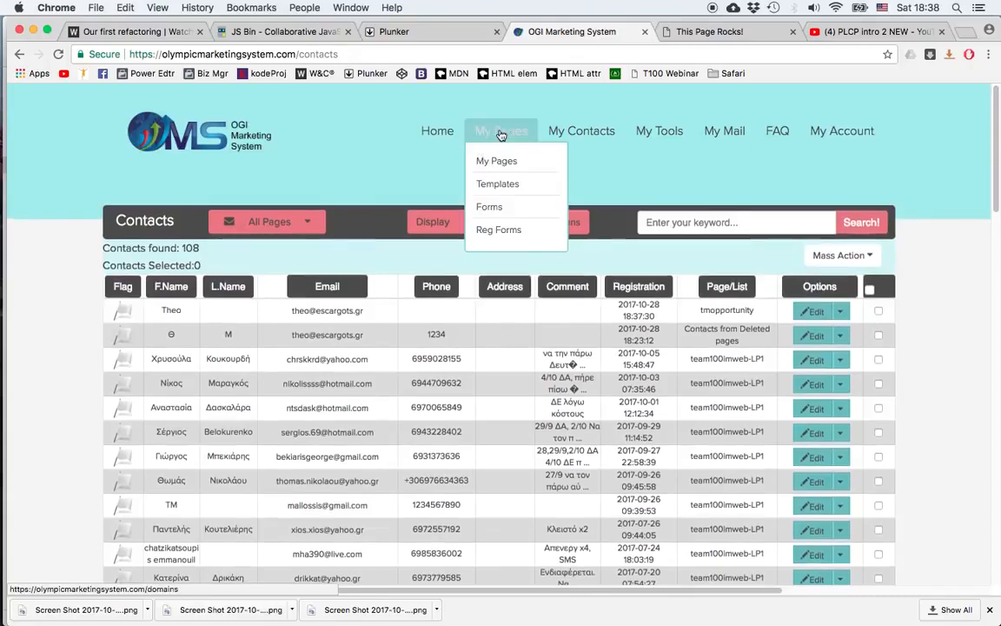
left_click(502, 164)
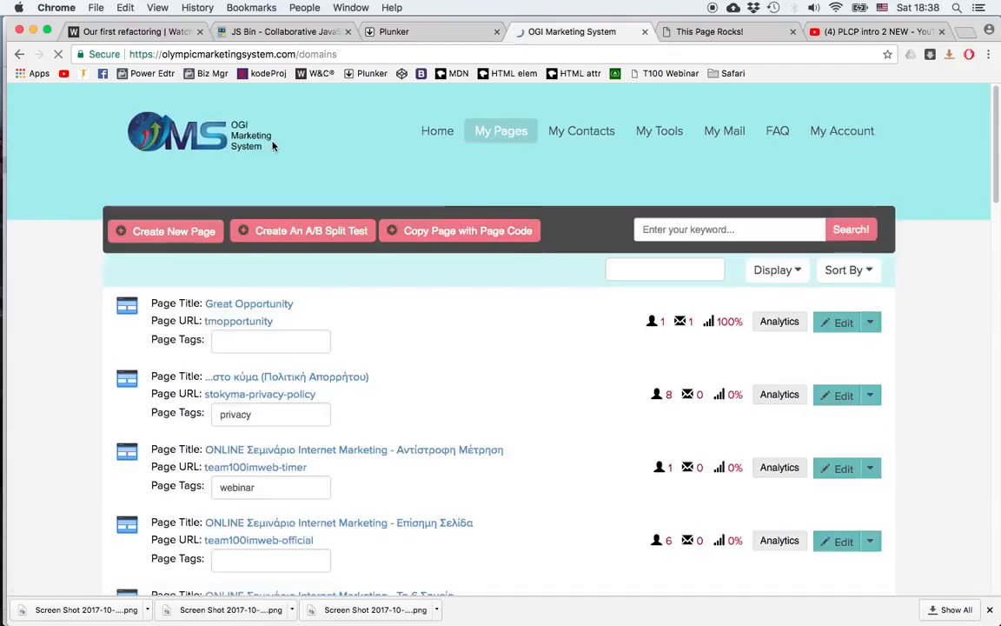
left_click(870, 323)
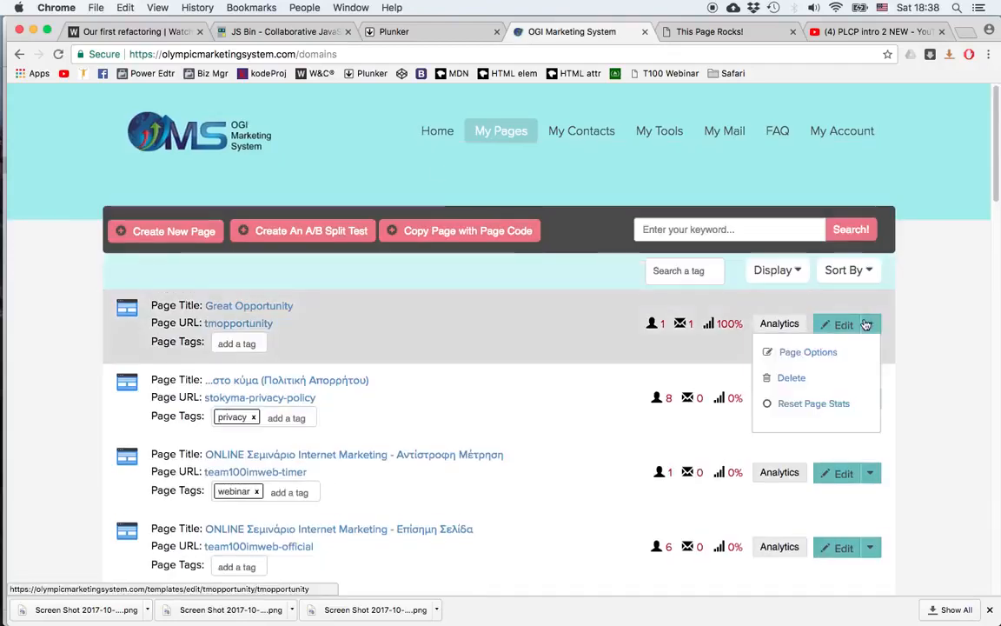
left_click(817, 353)
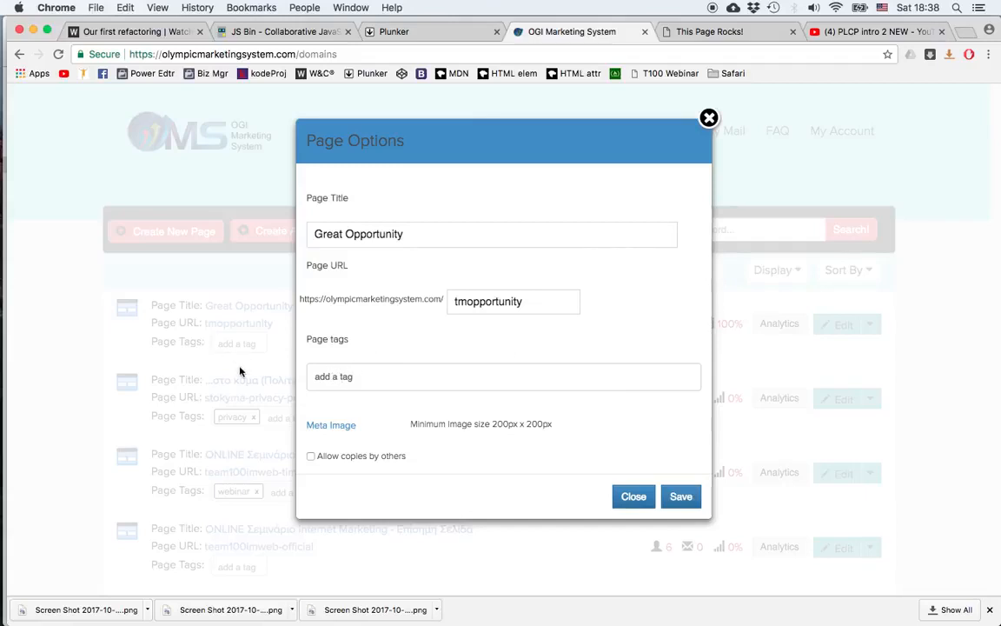
left_click(329, 426)
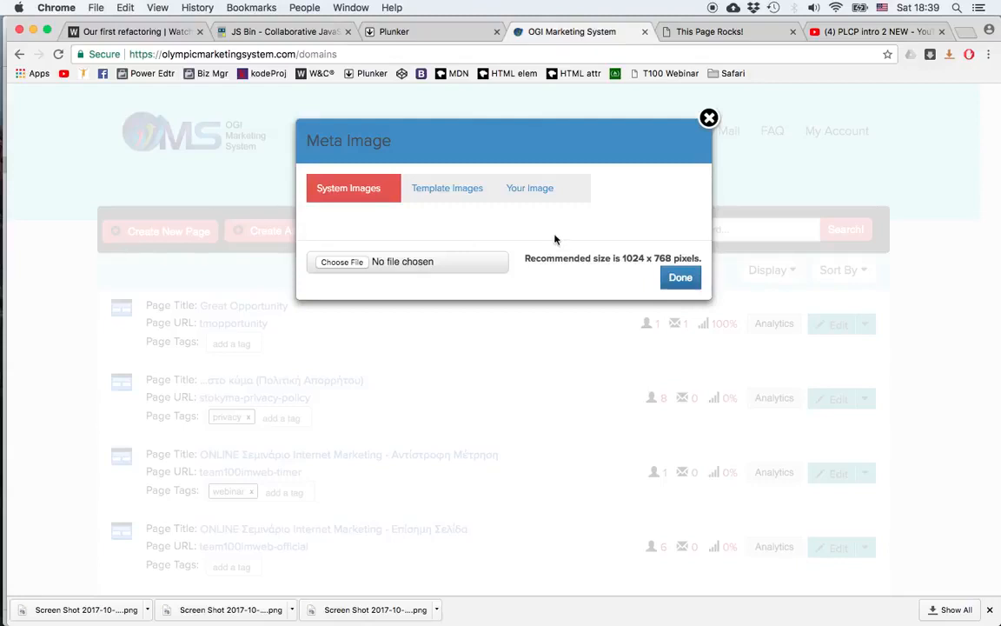
left_click(710, 117)
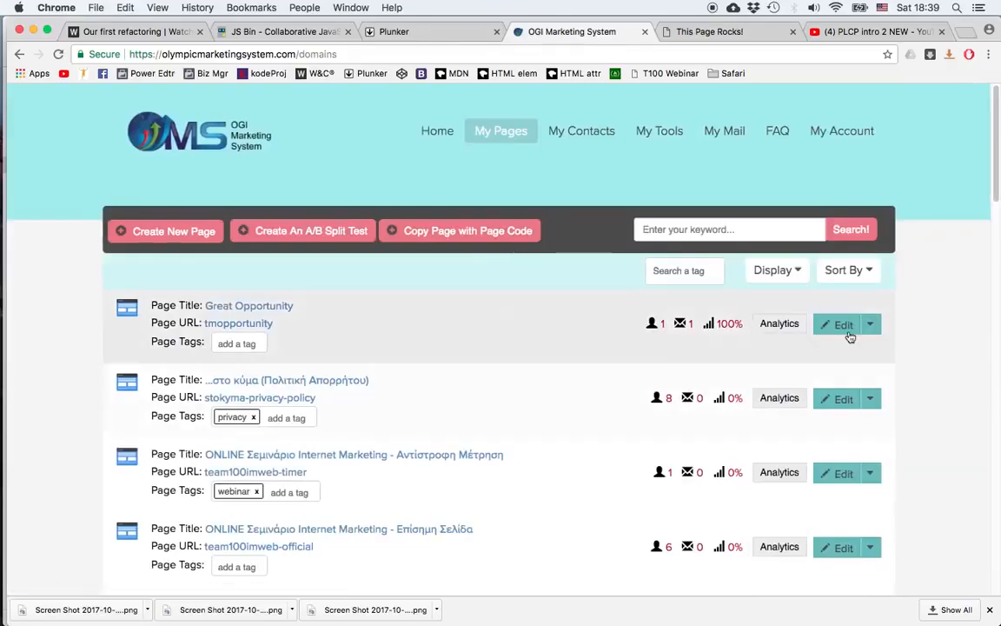
- Allow others to copy the Great Opportunity page, copy its page code and save the page options
left_click(848, 329)
left_click(807, 353)
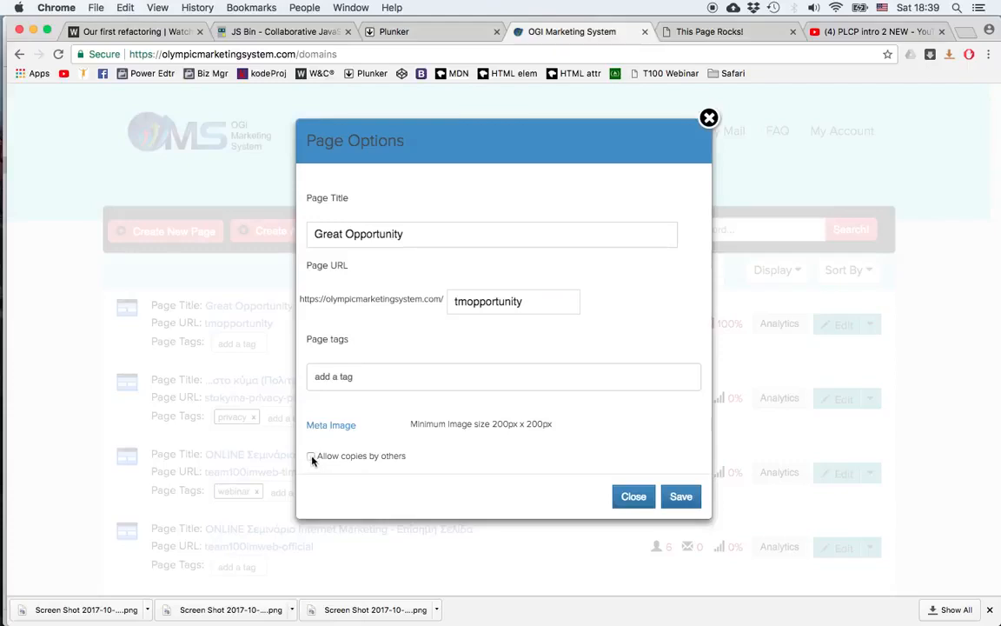
left_click(311, 458)
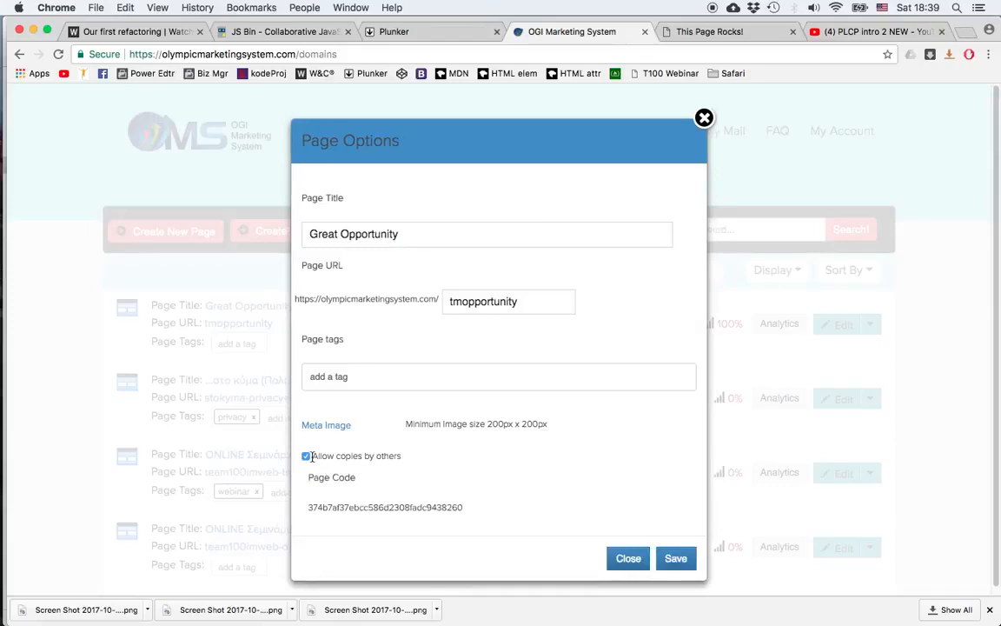
double_click(372, 507)
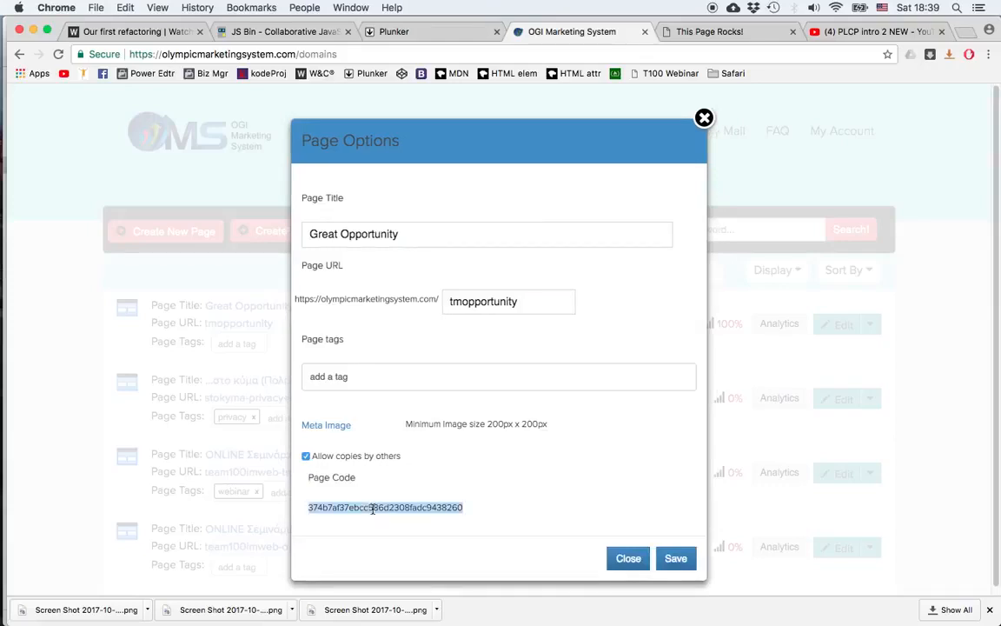
right_click(372, 510)
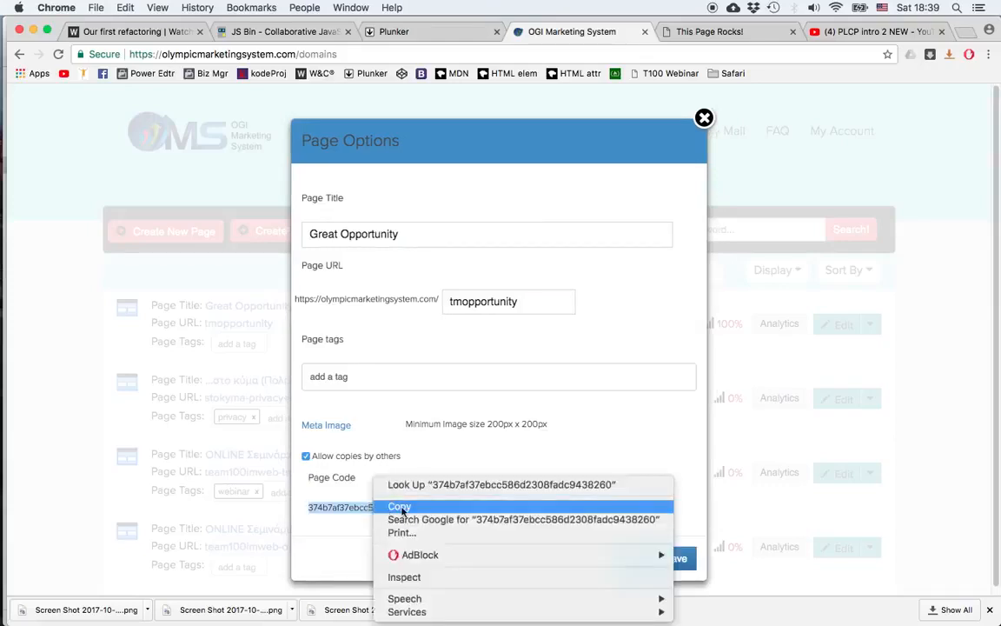
left_click(647, 509)
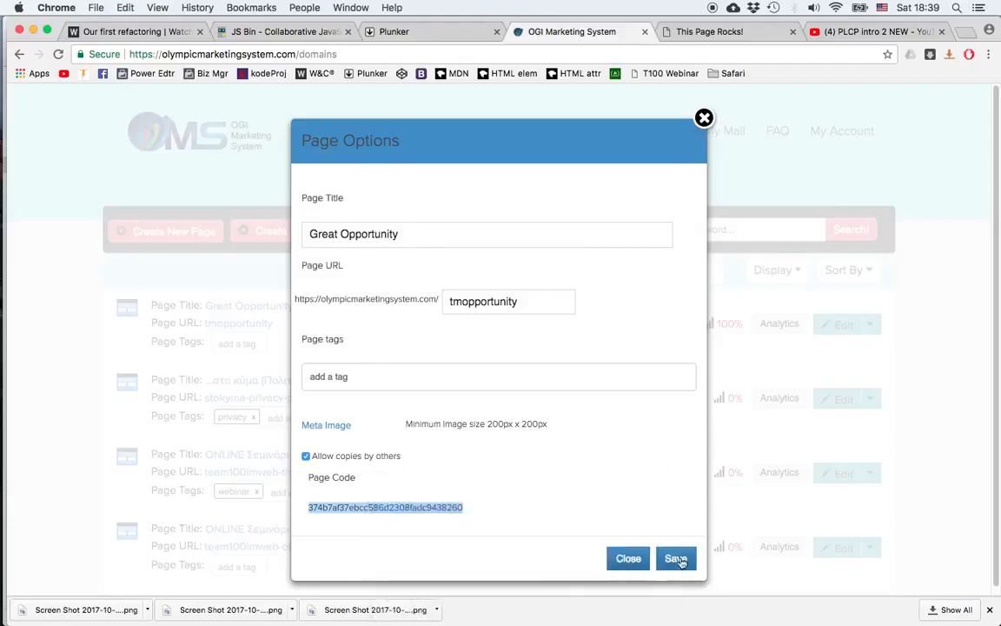
left_click(677, 559)
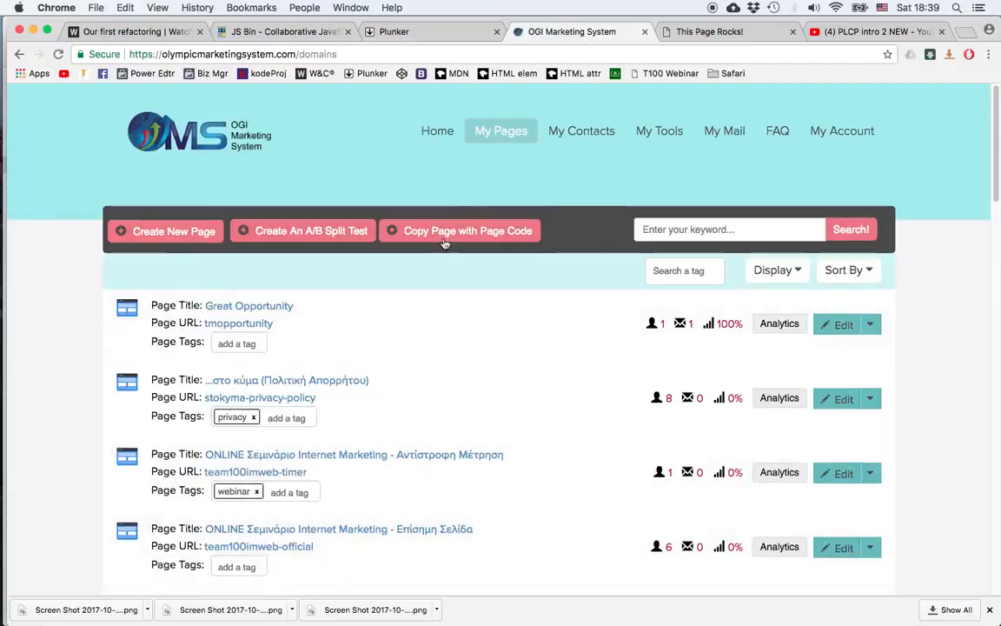
- Start copying a page by its page code, pasting and submitting the copied page code
left_click(445, 235)
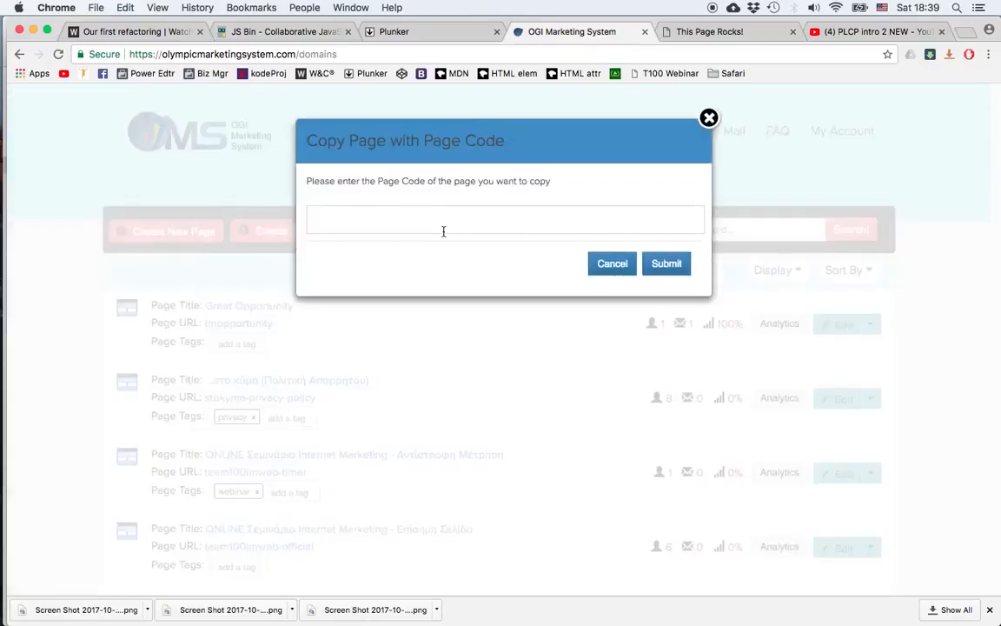
right_click(415, 219)
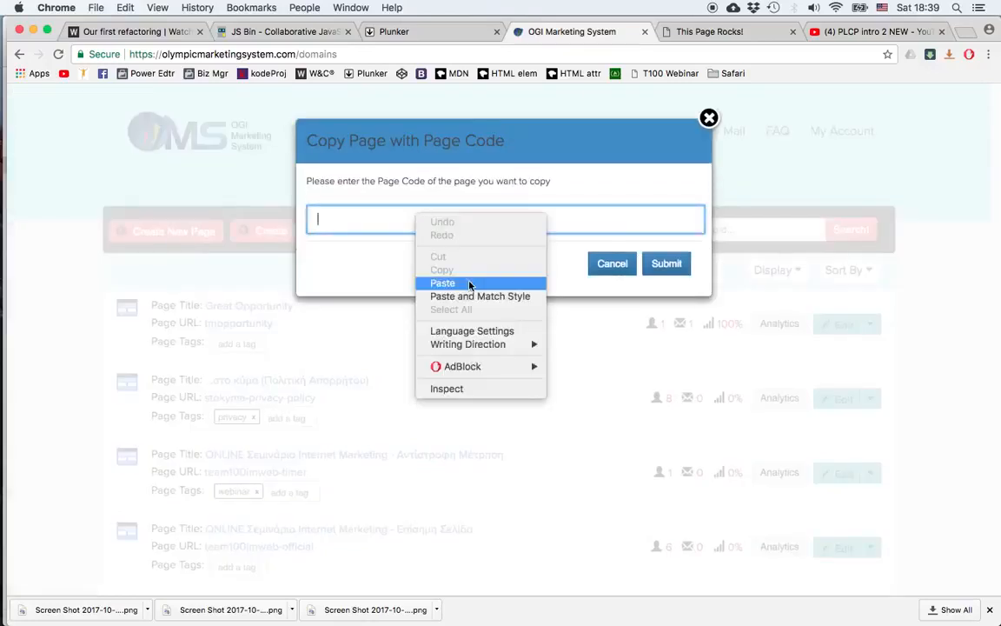
left_click(445, 283)
left_click(667, 265)
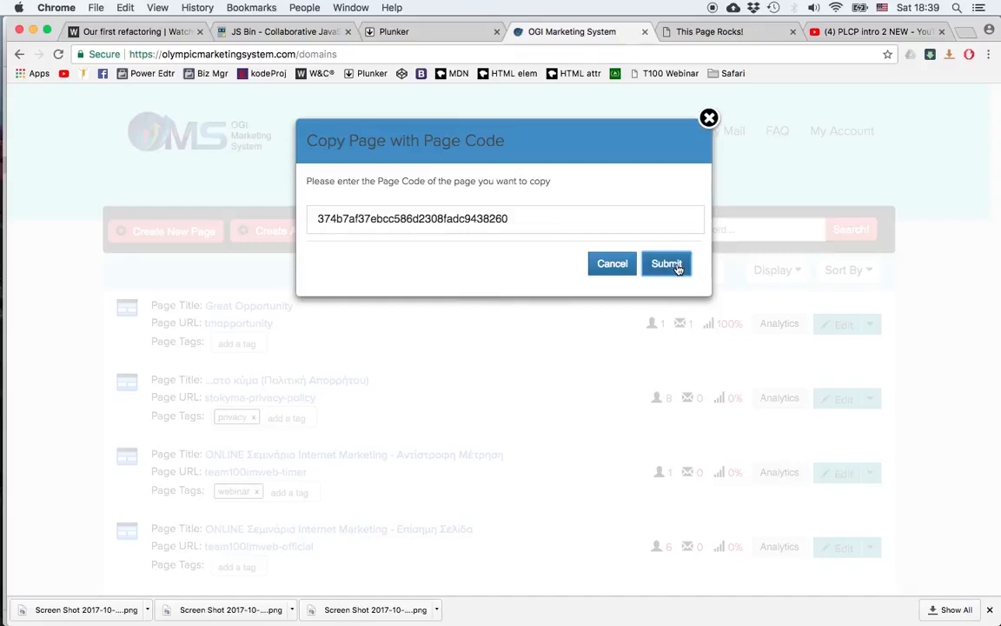
- Create the page copy with the title "Title 2" and the URL ending opport2, without copying the form
left_click(386, 171)
type("Title 2")
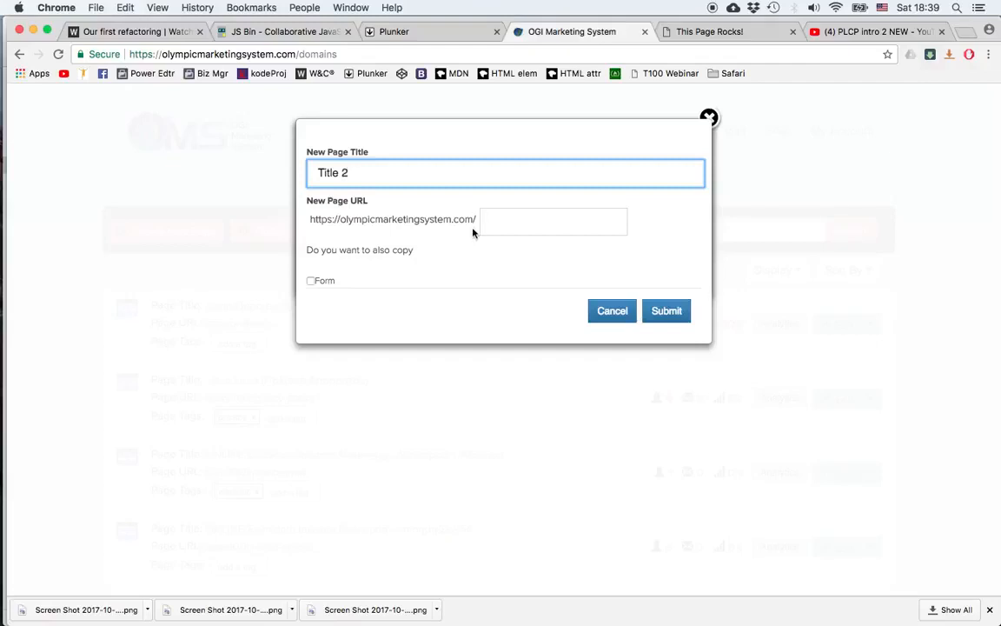
left_click(521, 222)
type("opport2")
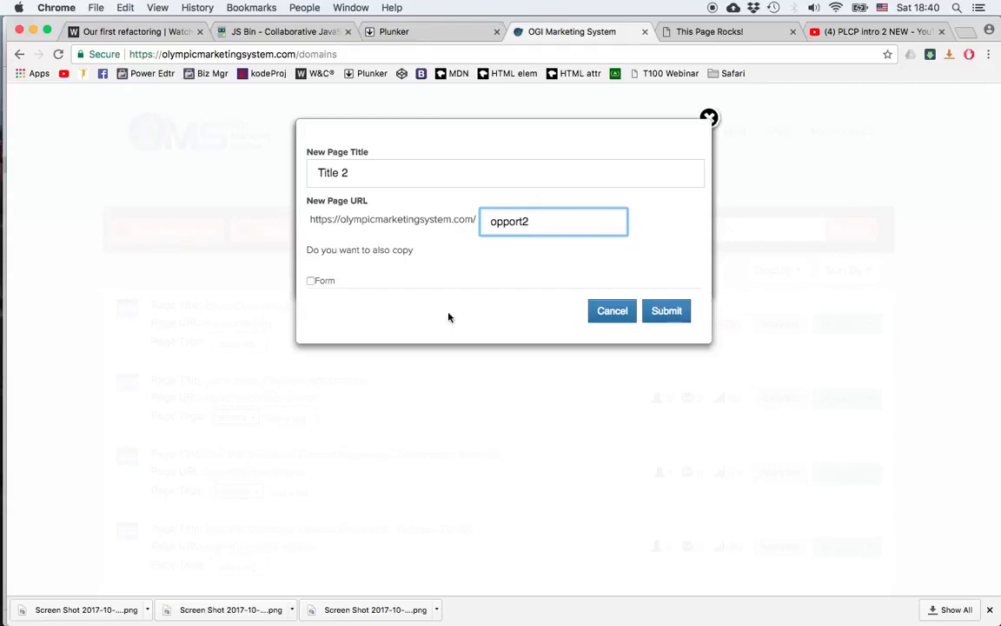
left_click(674, 313)
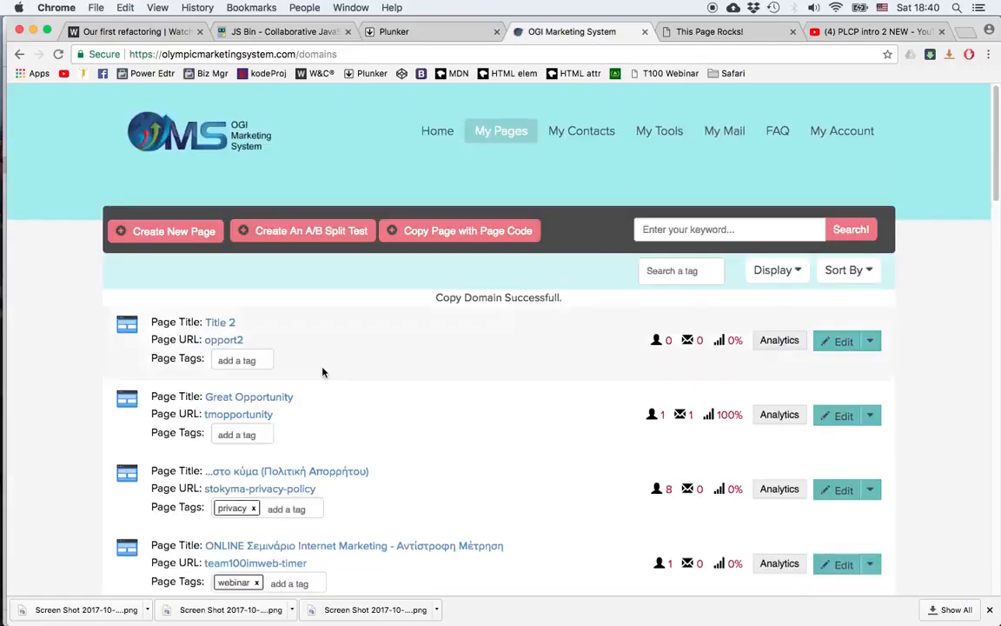
- Permanently delete the page copy "Title 2" with the URL opport2
mouse_move(851, 344)
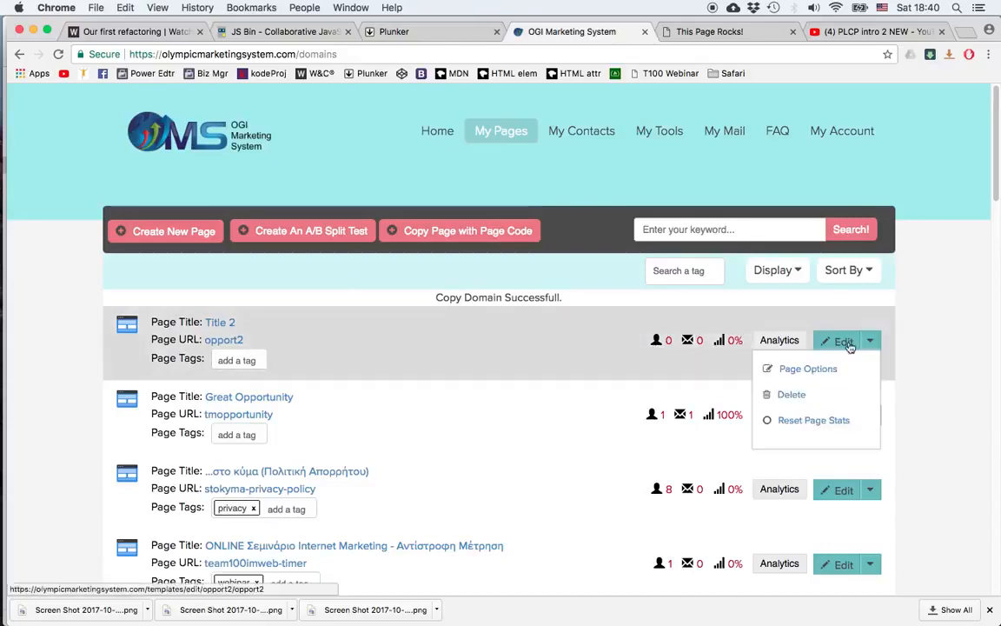
left_click(793, 395)
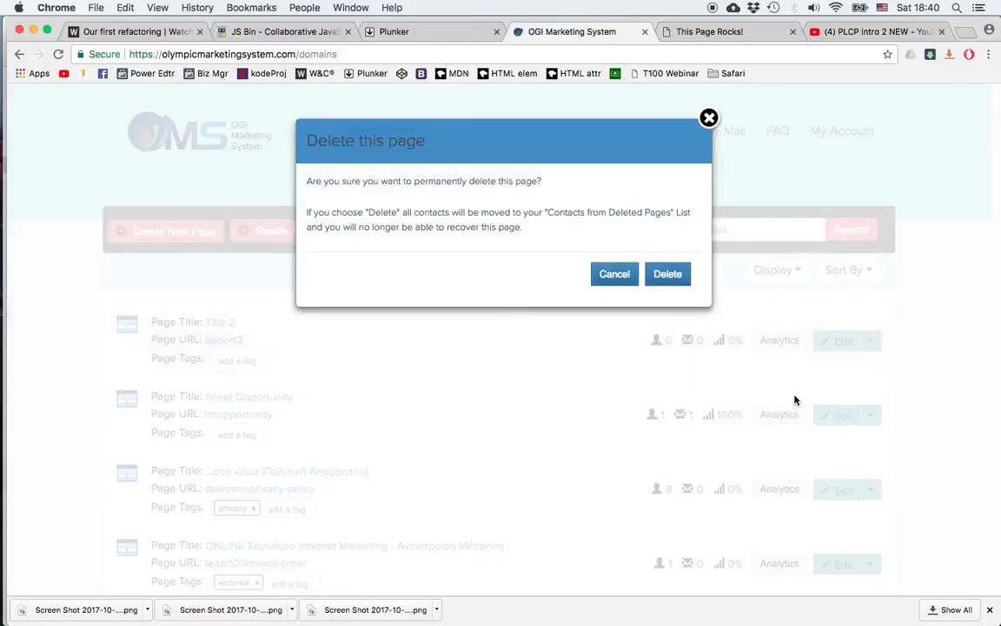
left_click(675, 274)
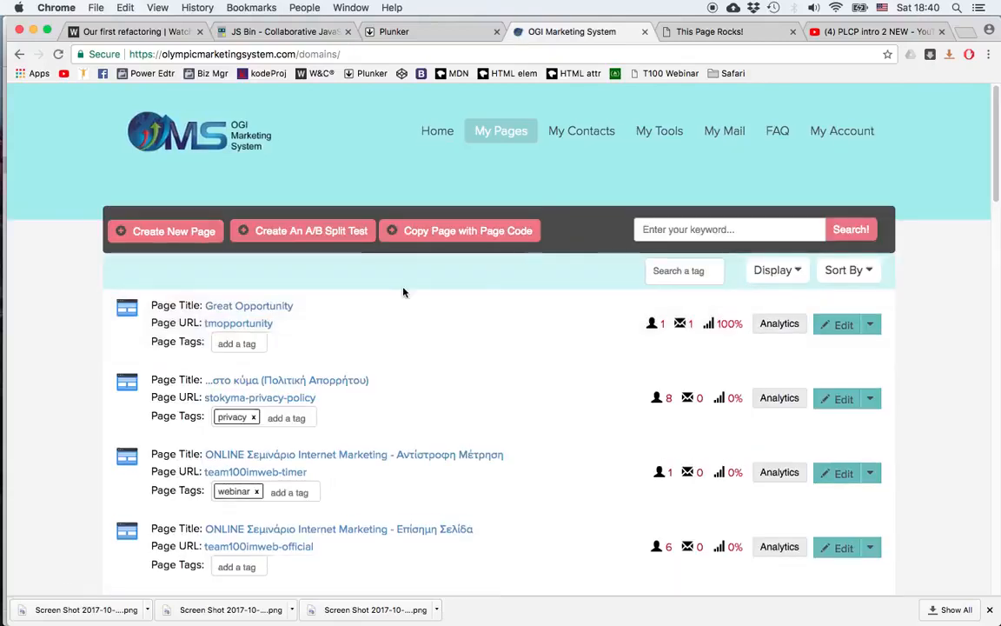
- Search the page list for the keyword "webinar" and look through the matching pages
scroll(414, 309, "down", 15)
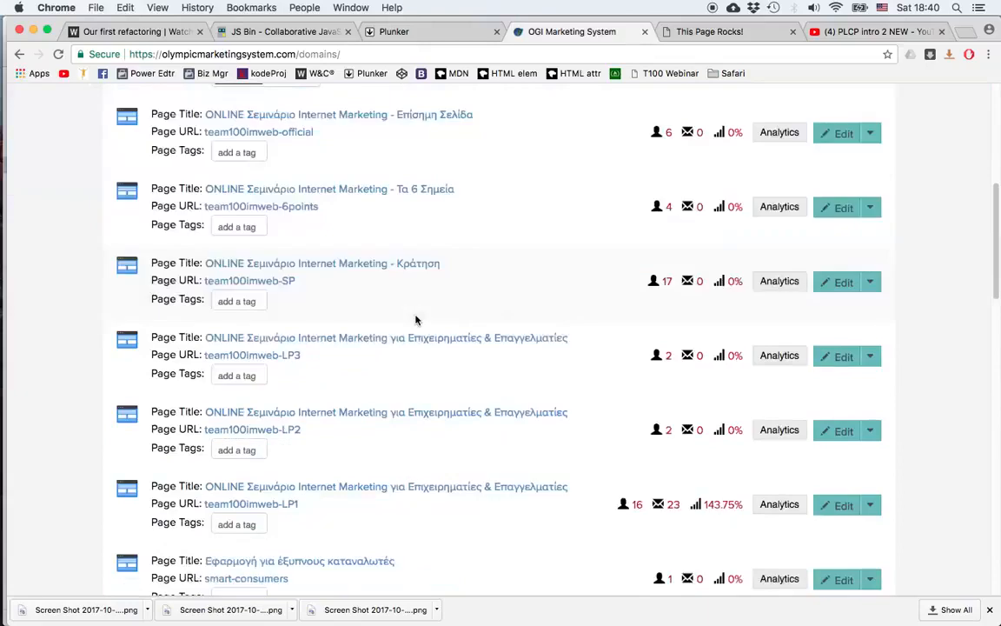
scroll(416, 320, "down", 3)
scroll(559, 356, "up", 13)
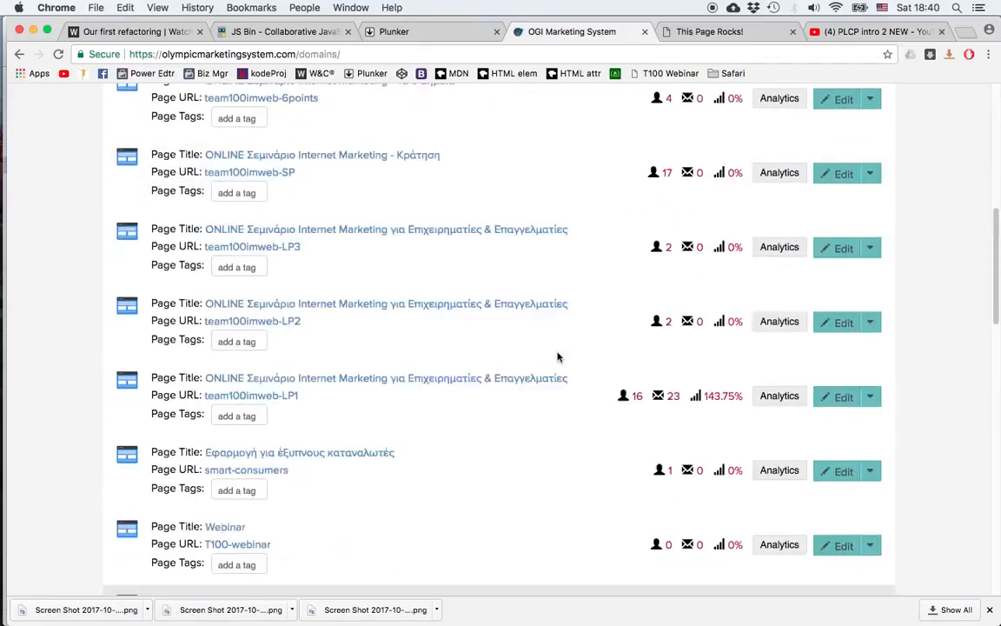
scroll(559, 356, "up", 10)
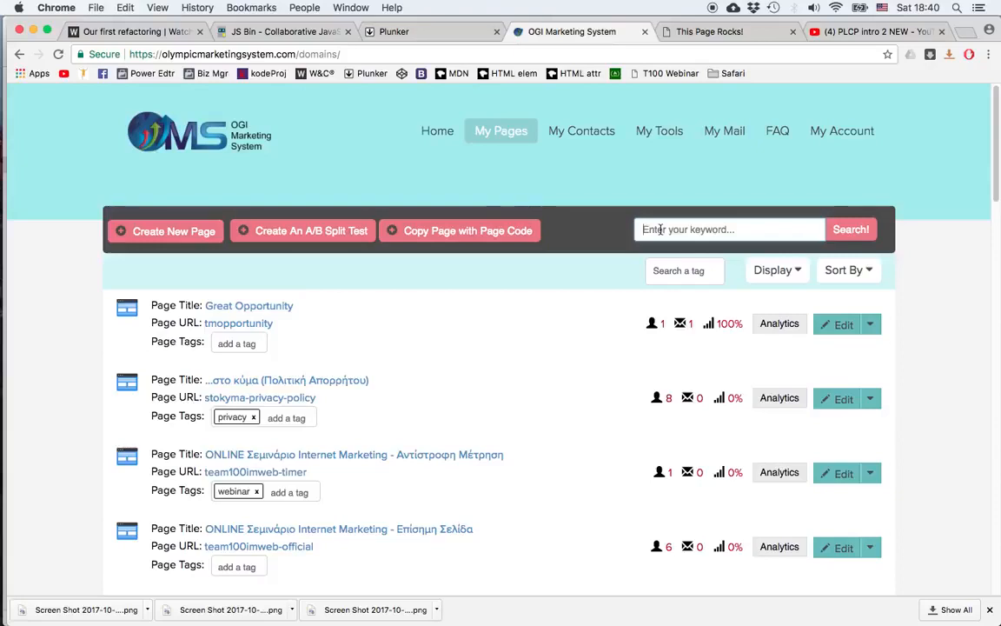
left_click(661, 229)
type("webiona")
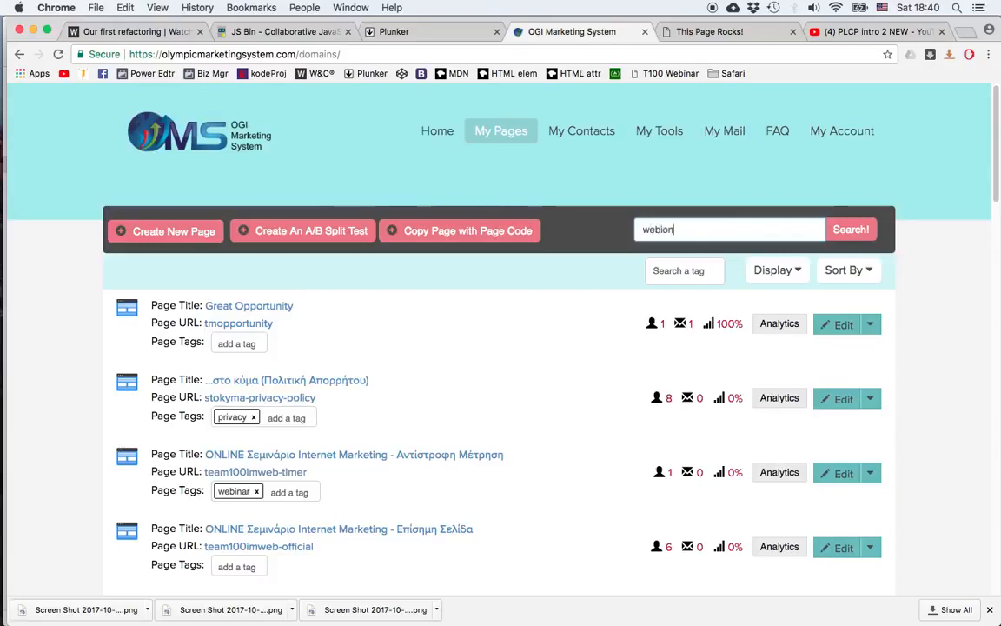
key("BackSpace")
key("BackSpace")
key("BackSpace")
type("nar")
left_click(852, 231)
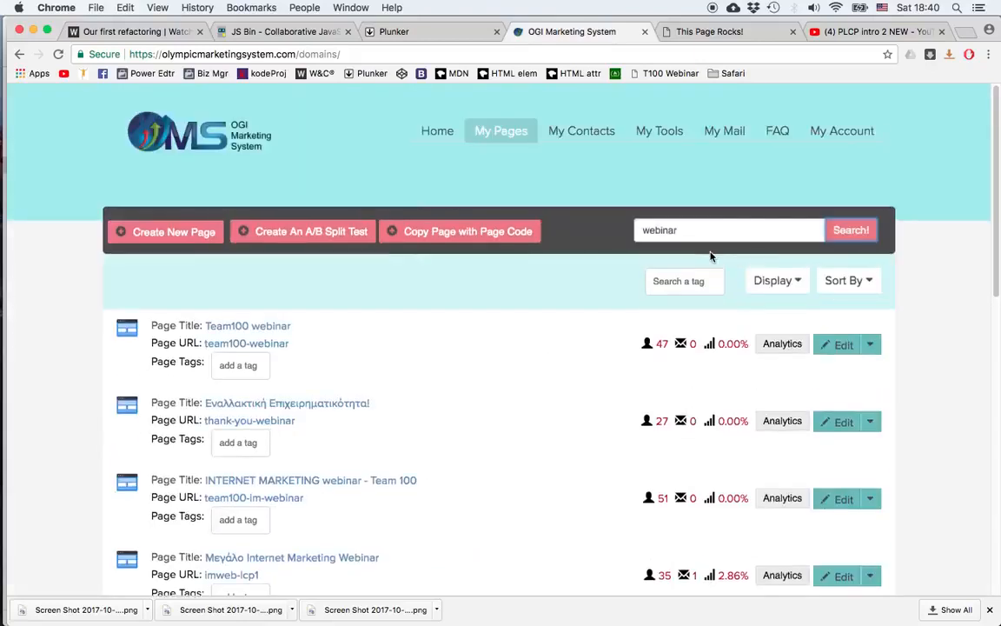
scroll(431, 414, "down", 5)
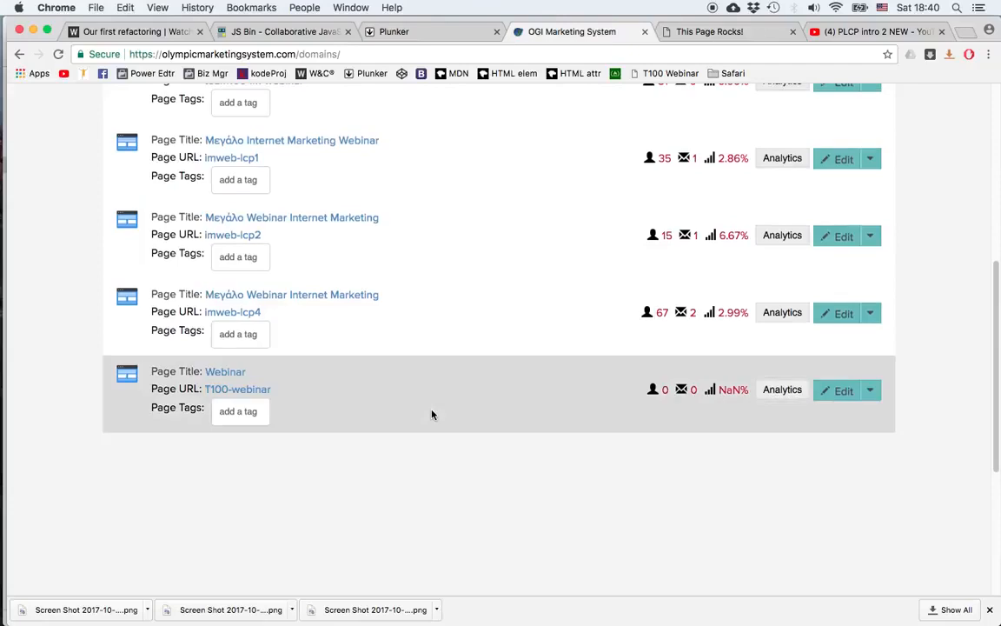
scroll(398, 311, "up", 2)
scroll(398, 310, "up", 3)
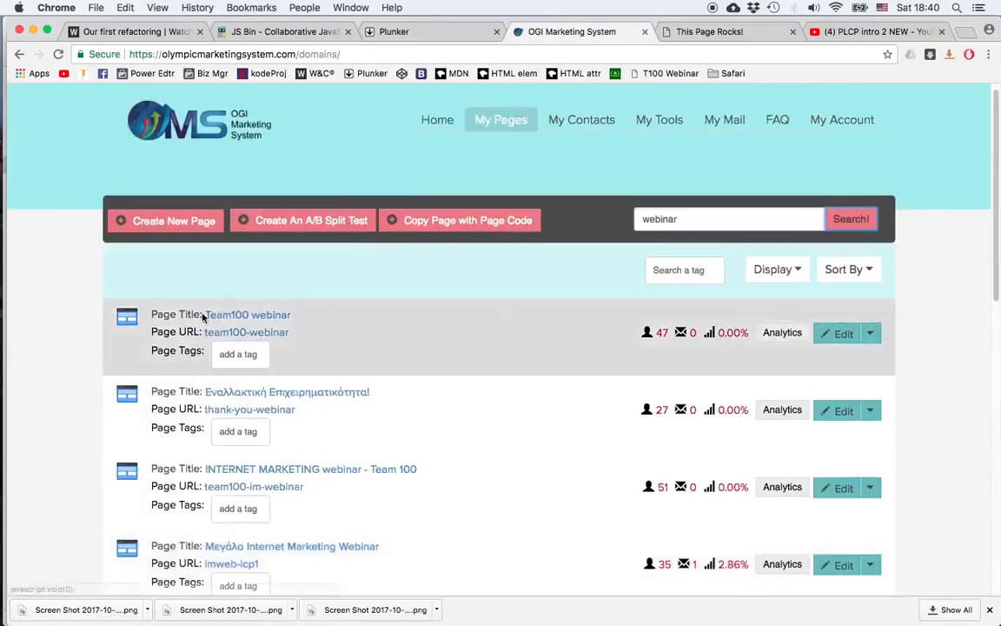
- Clear the keyword search to list all pages again
left_click_drag(682, 217, 622, 220)
key("BackSpace")
left_click(858, 227)
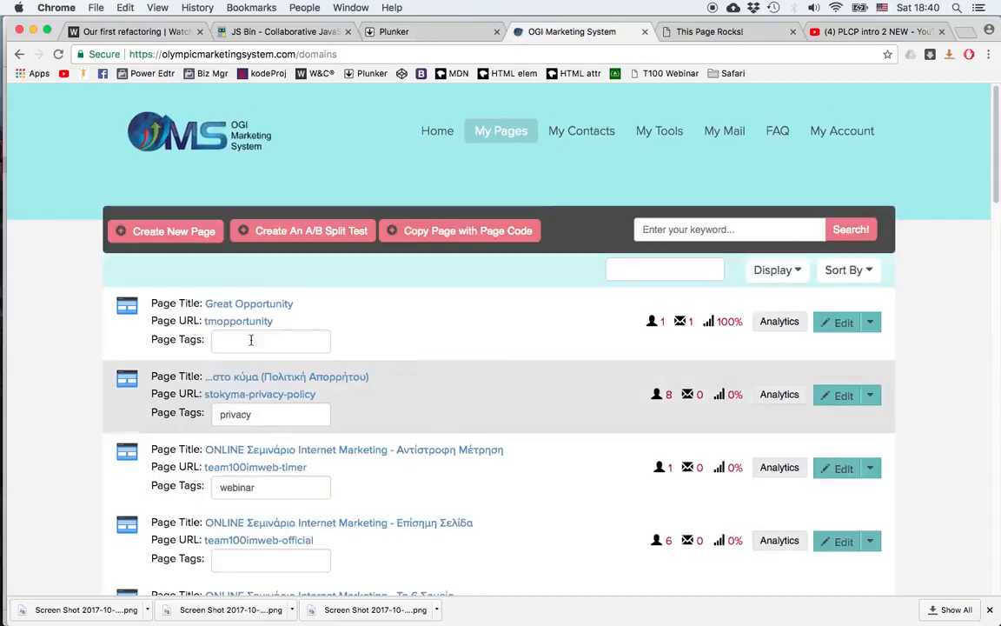
- Add the tag "LP" to the Great Opportunity page
left_click(239, 344)
type("LP")
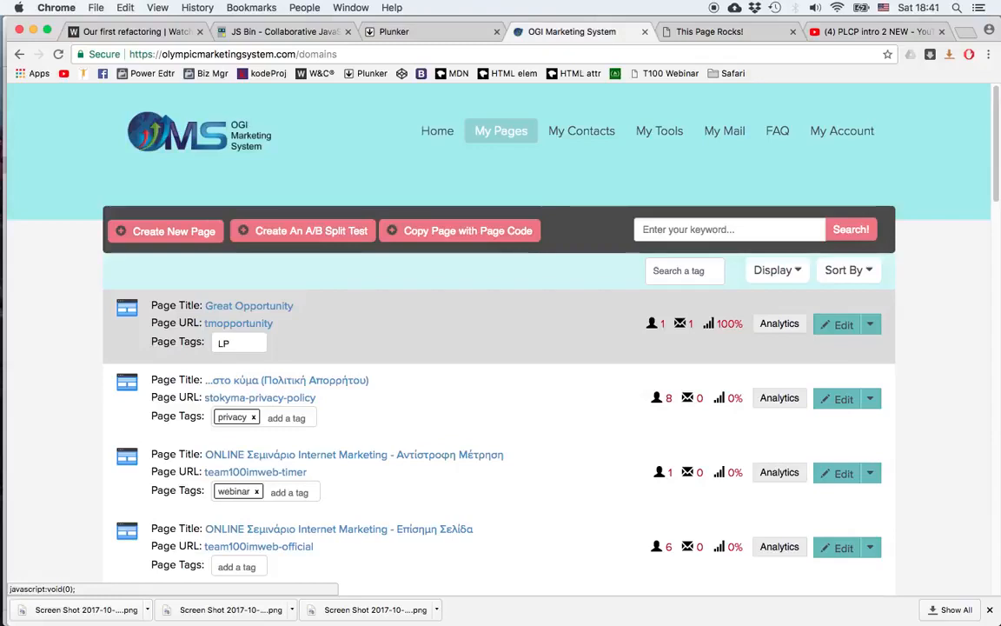
key("Return")
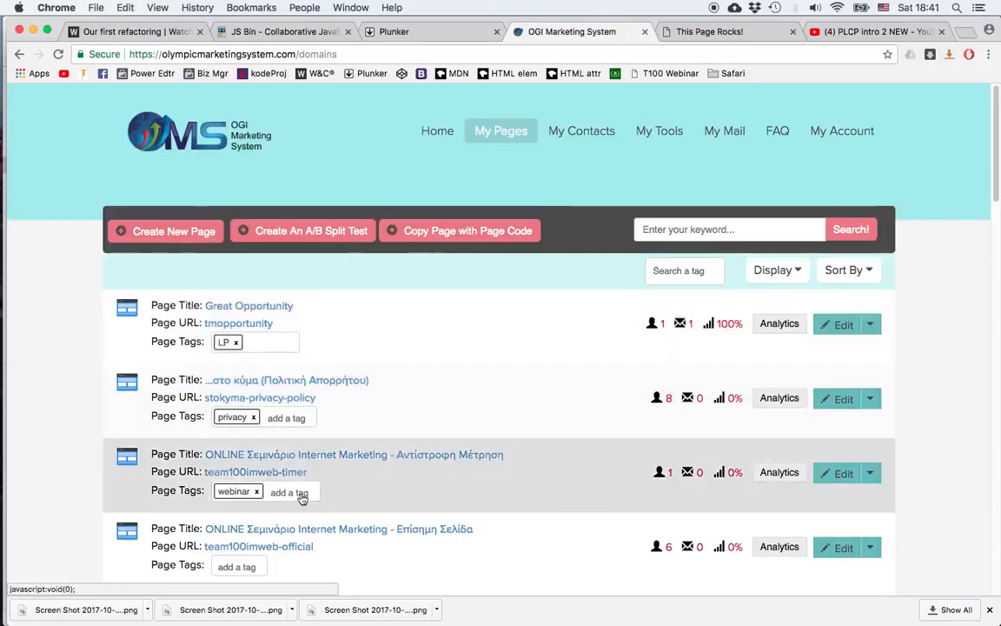
- Add the tag "webinar" to the team100imweb-official page
left_click(262, 566)
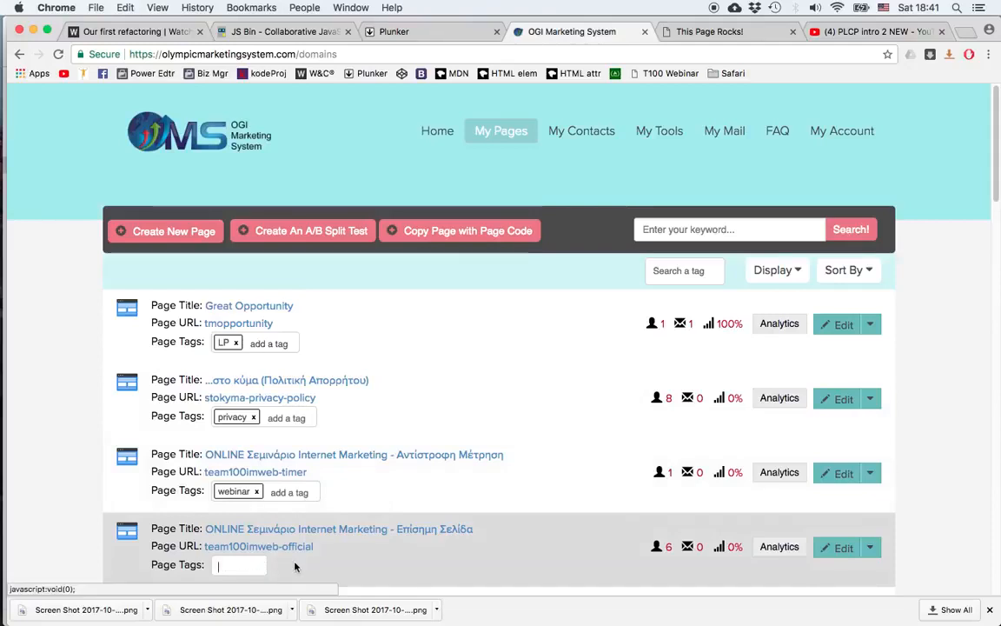
type("webinar")
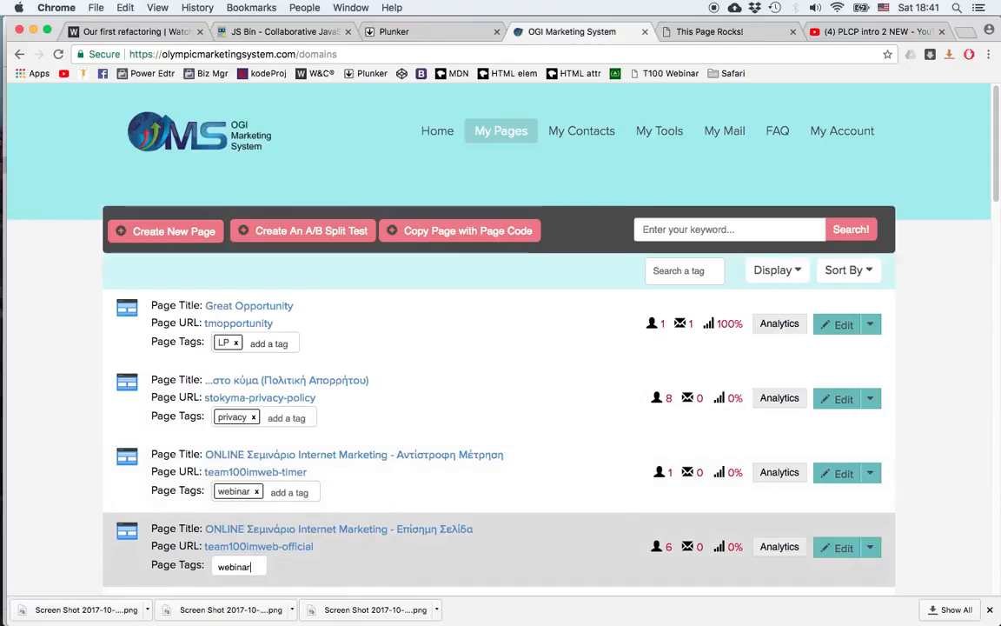
key("Return")
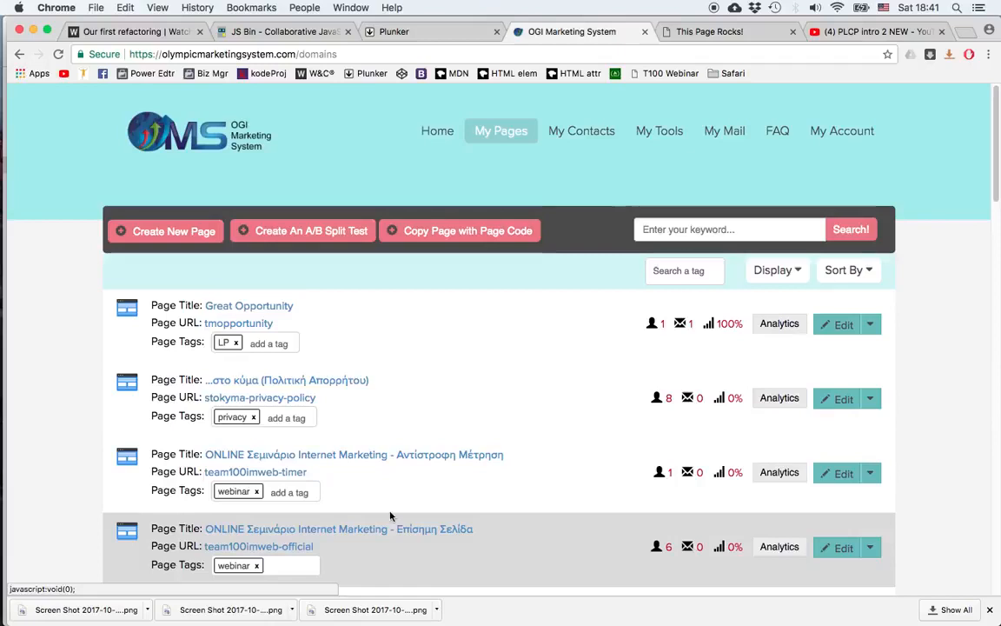
- Filter the page list by the tag "webinar", and remove the filter after viewing the matching pages
left_click(676, 270)
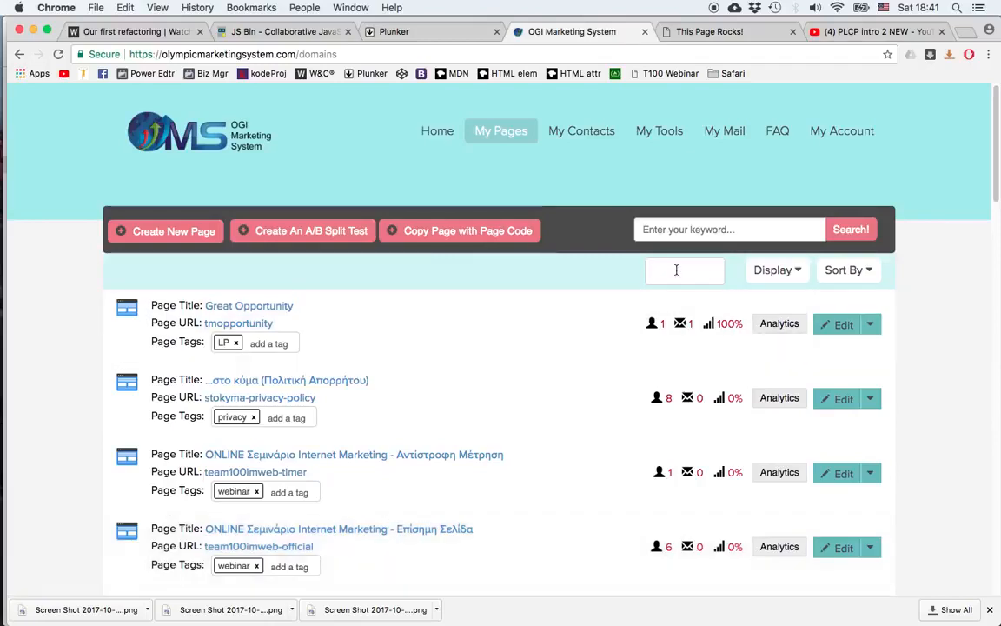
type("webinar")
key("Return")
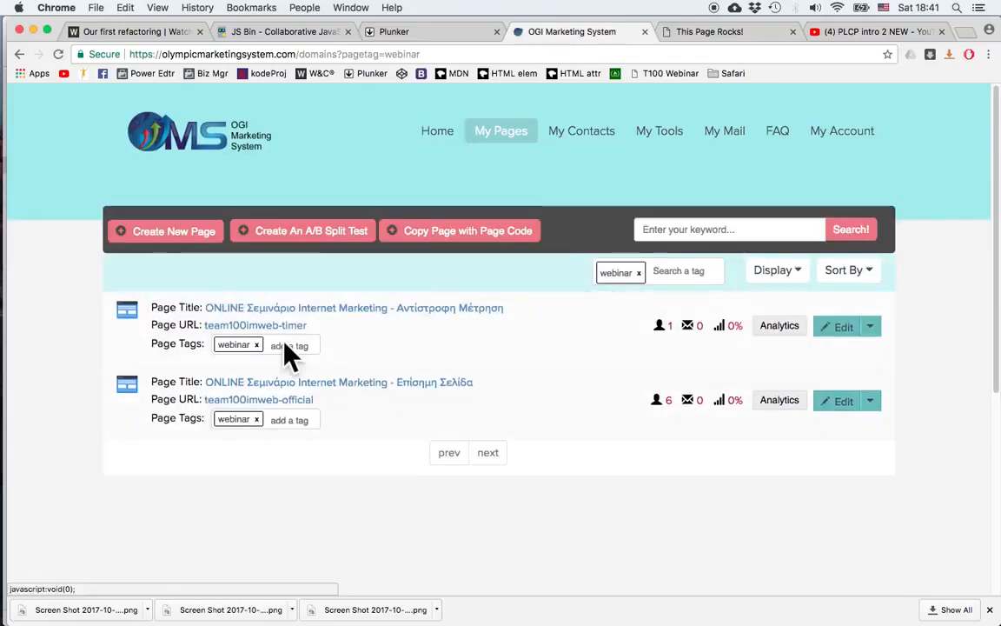
left_click(639, 273)
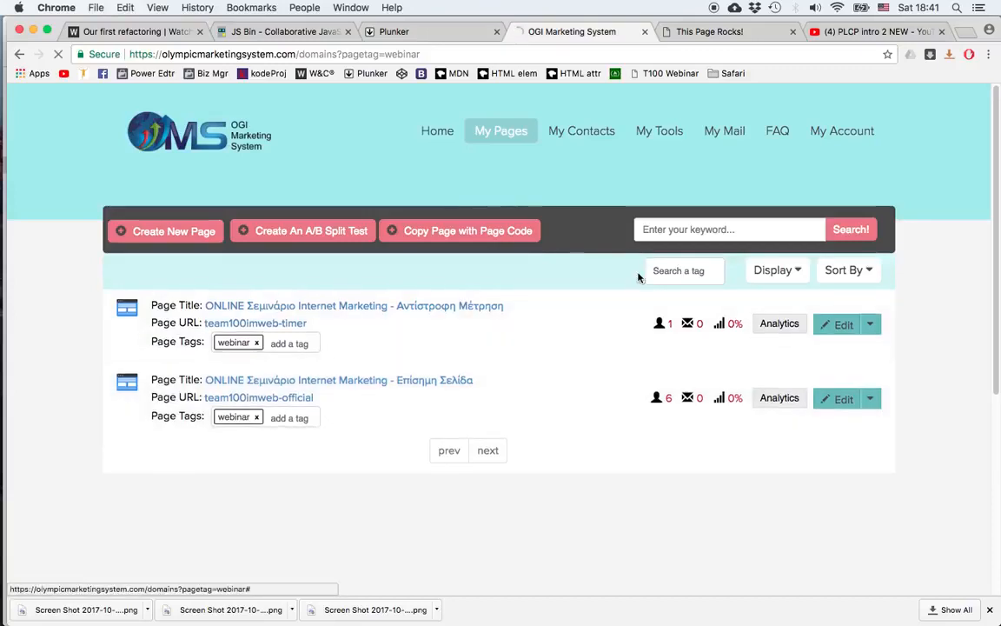
left_click(773, 271)
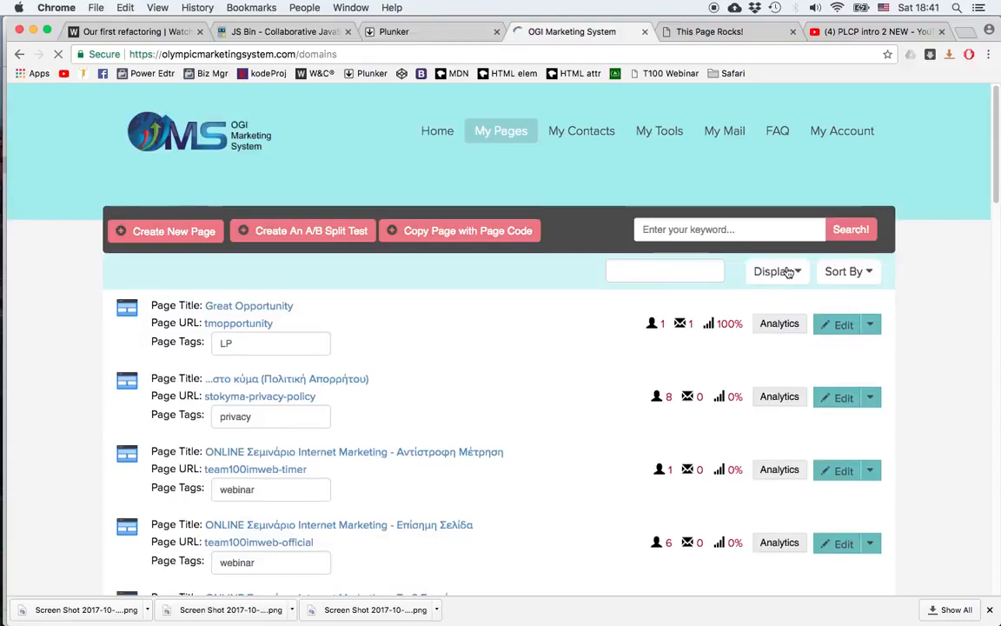
left_click(869, 270)
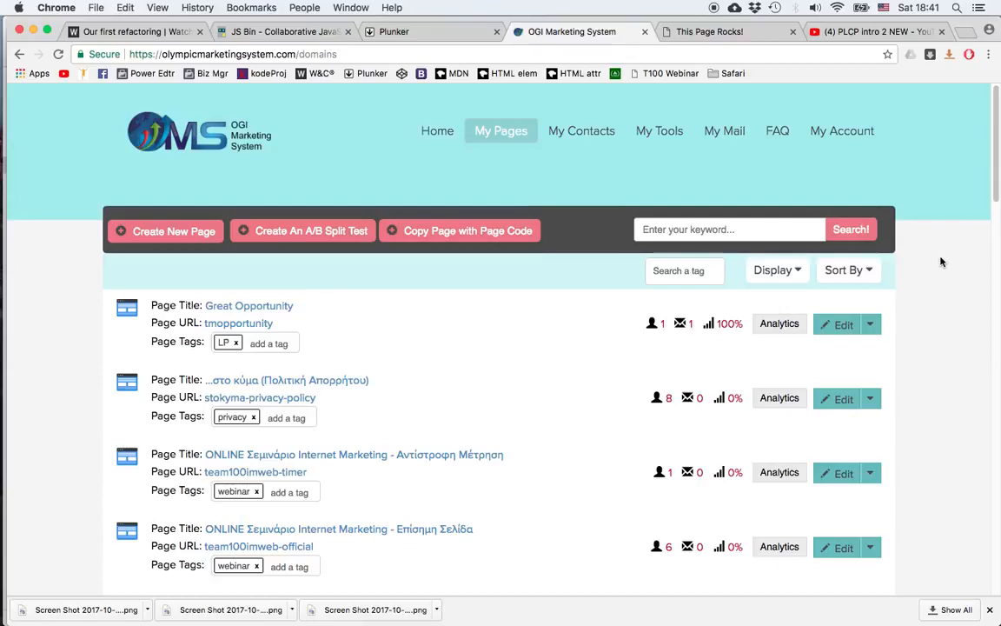
- Examine the analytics and available variation actions of the oms-lcp1 page, and return to the page list
scroll(941, 261, "down", 15)
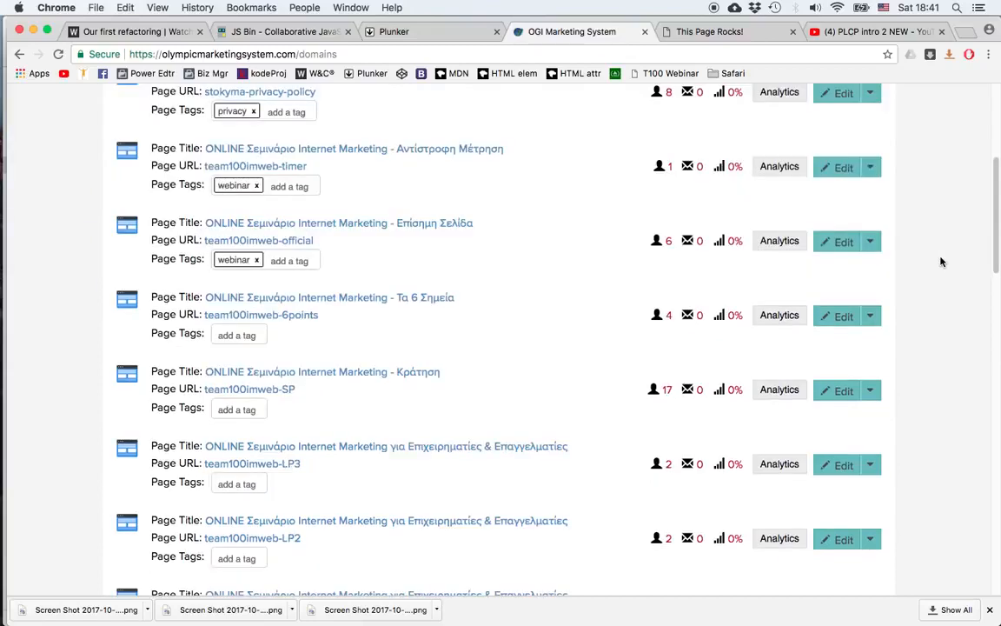
scroll(941, 262, "down", 8)
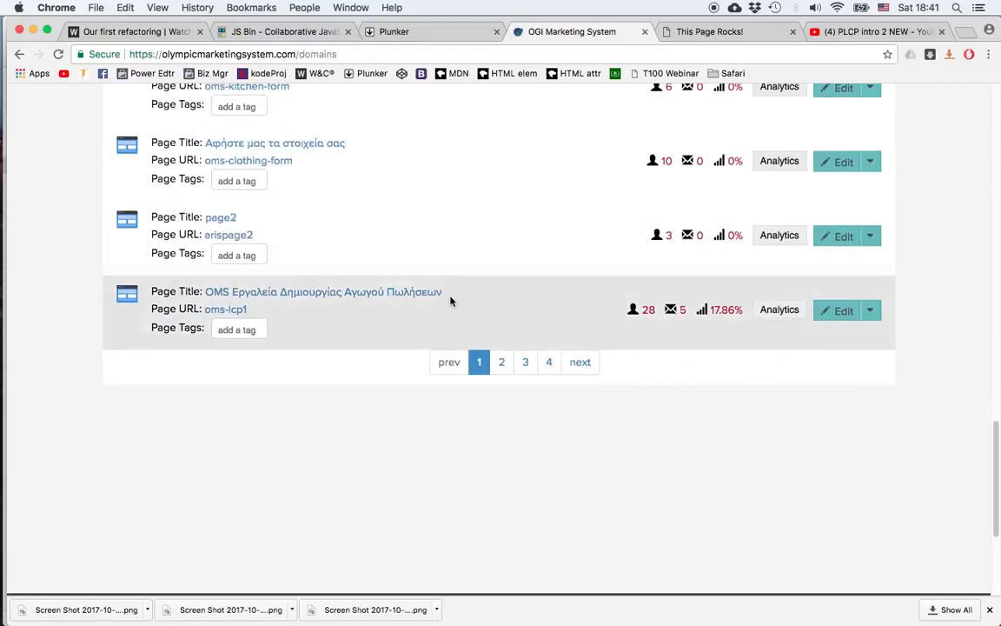
left_click(770, 311)
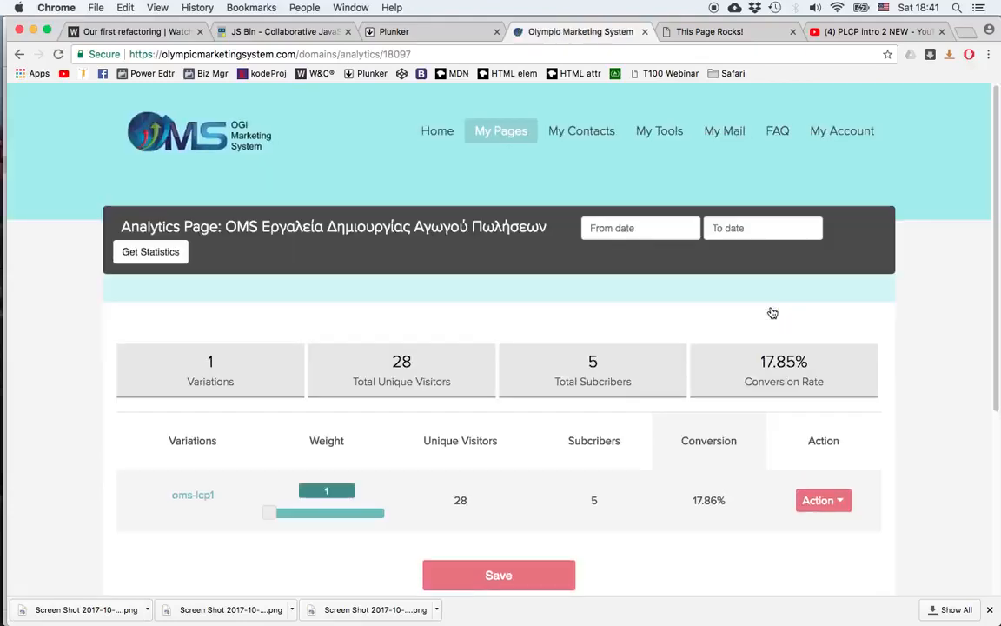
left_click(359, 380)
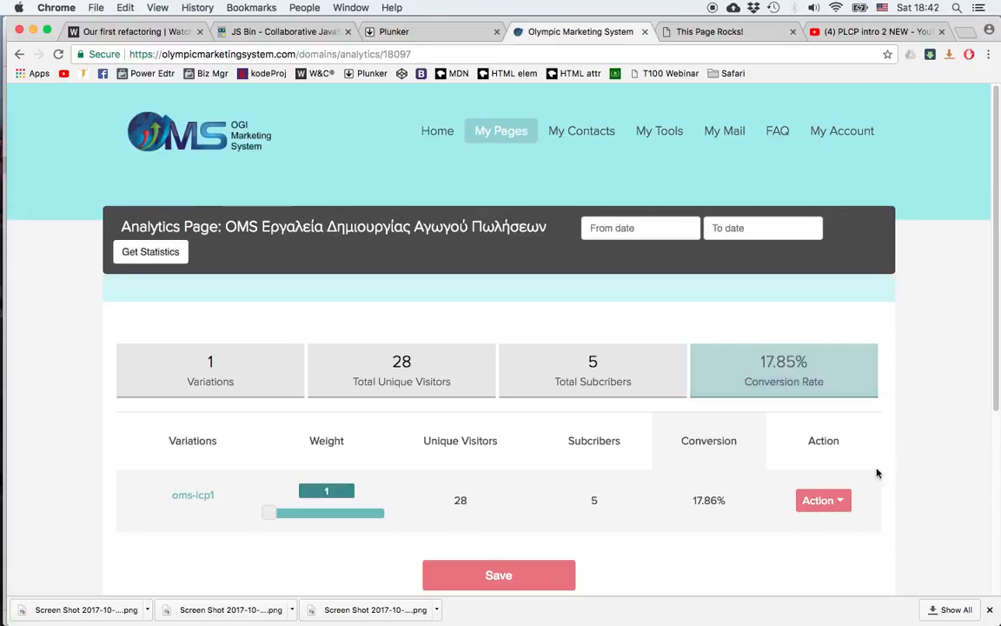
left_click(839, 501)
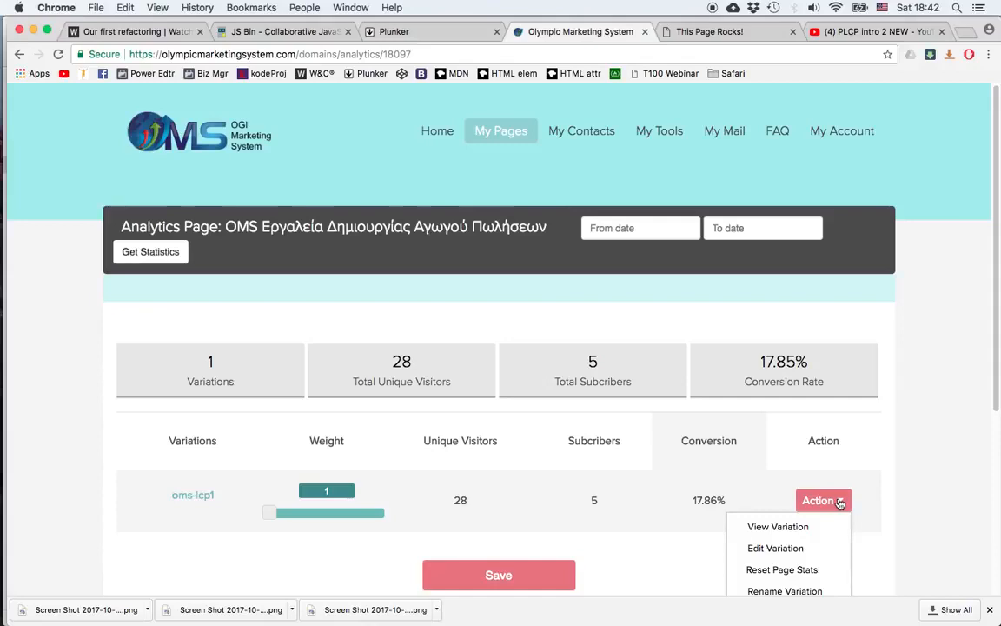
mouse_move(511, 149)
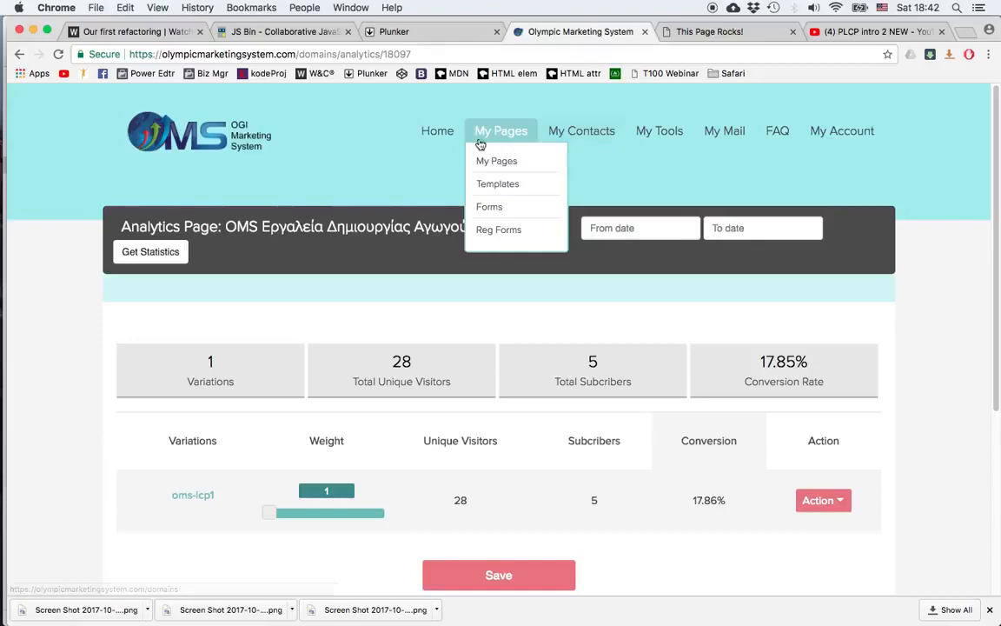
left_click(491, 164)
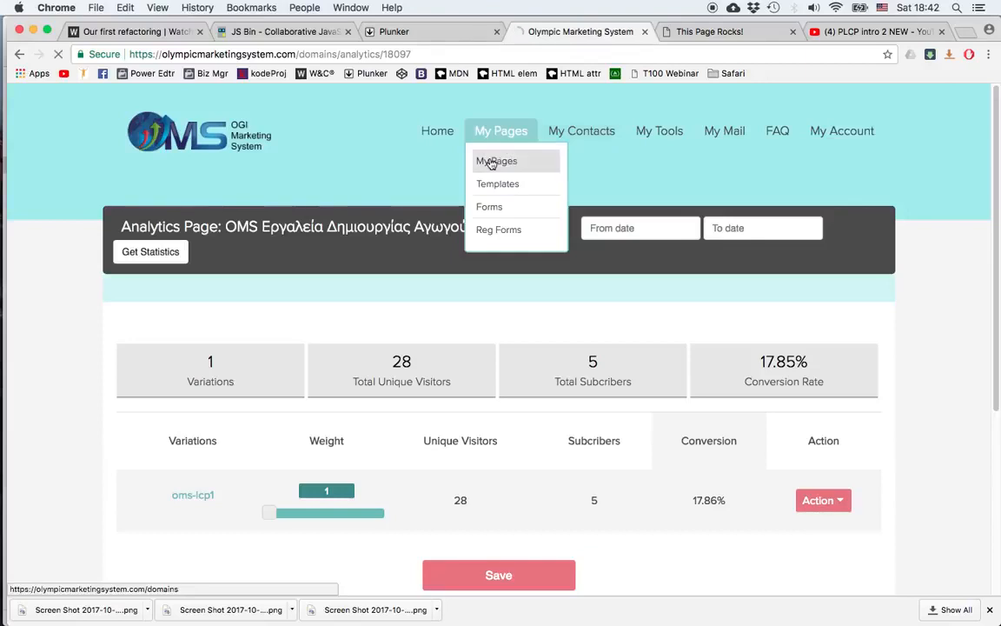